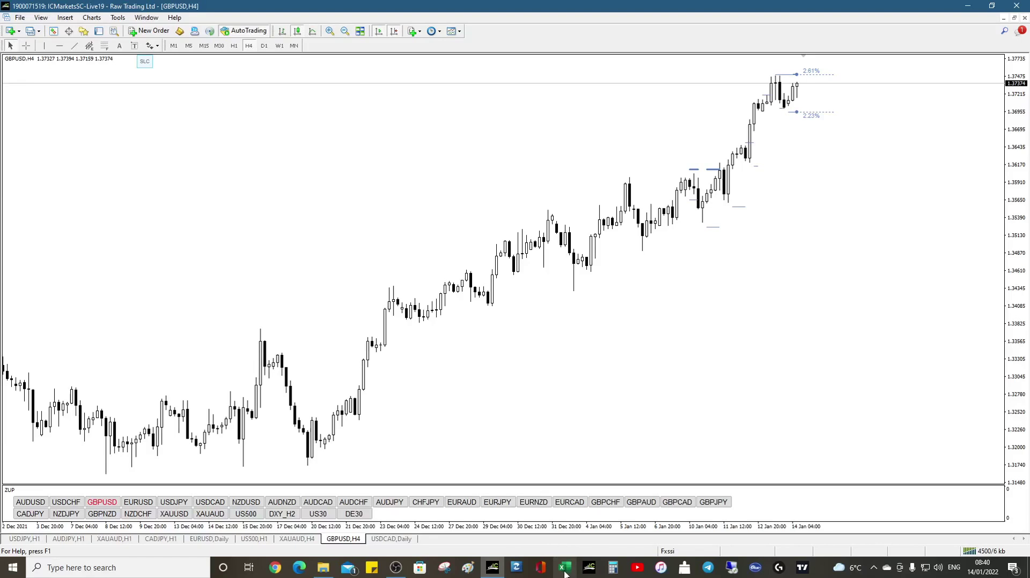
# - Check the DDE setting in MetaTrader 4's Tools > Options, then show the MetaTrader 4 IC Markets folder
pyautogui.moveTo(495, 574)
pyautogui.click(118, 17)
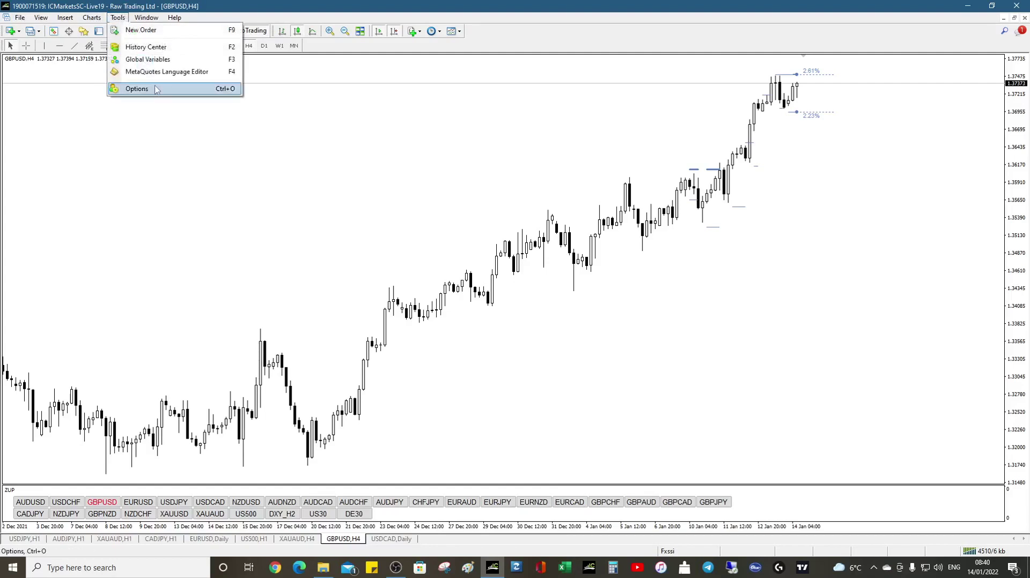
pyautogui.click(129, 89)
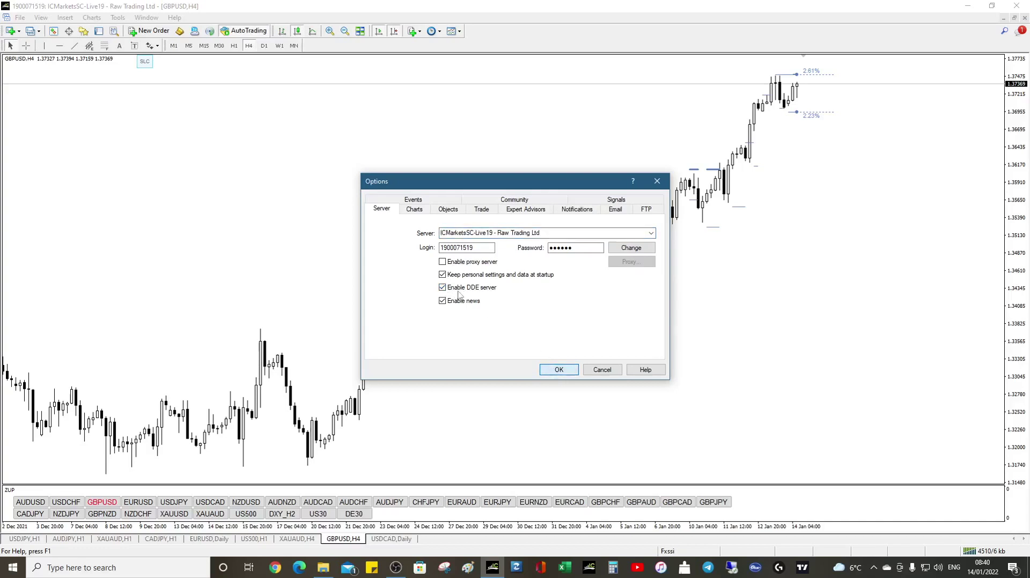
pyautogui.click(574, 372)
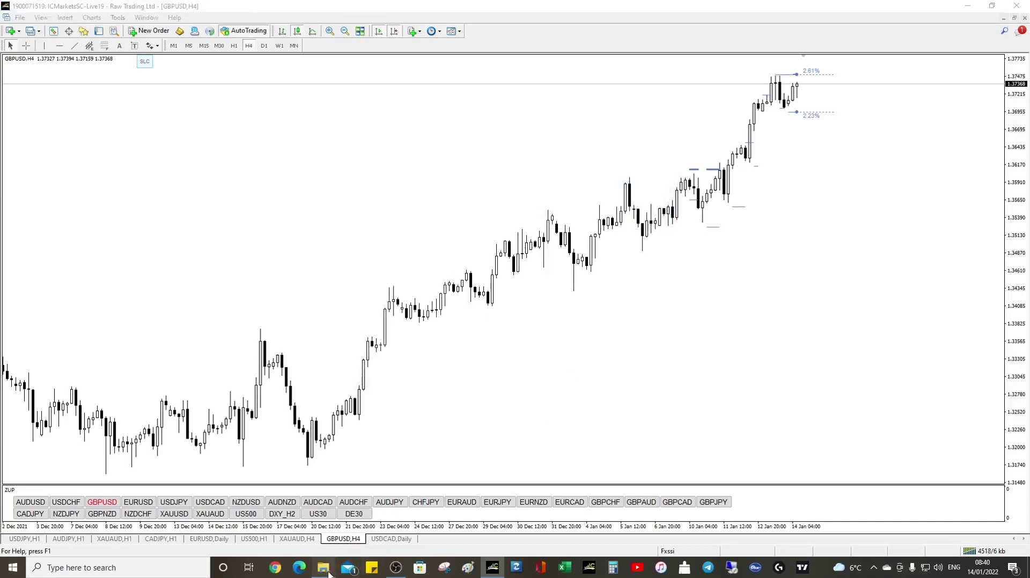
pyautogui.click(325, 570)
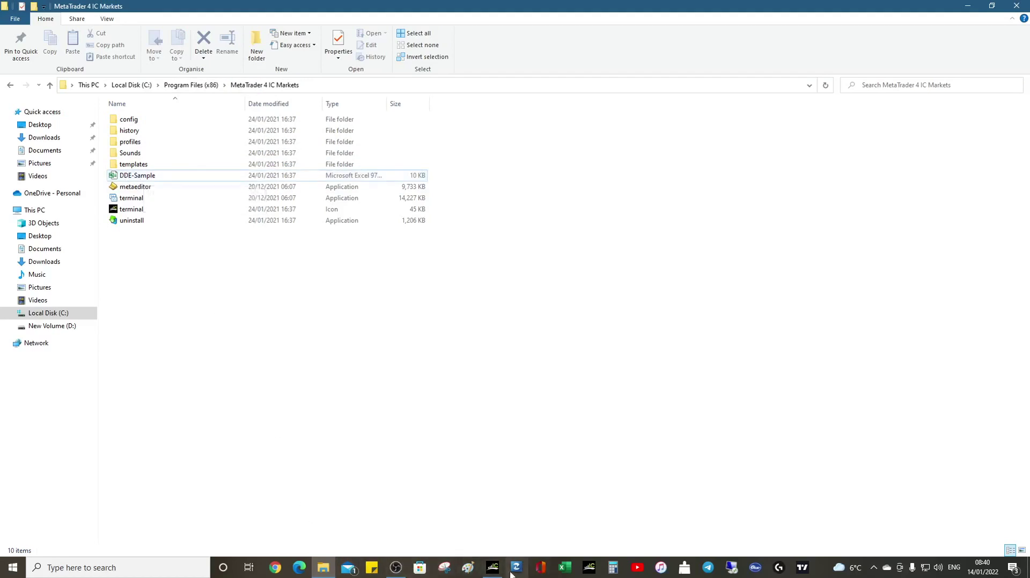
# - Recheck the DDE server option in MetaTrader 4, then open the DDE-Sample workbook from the folder
pyautogui.click(490, 569)
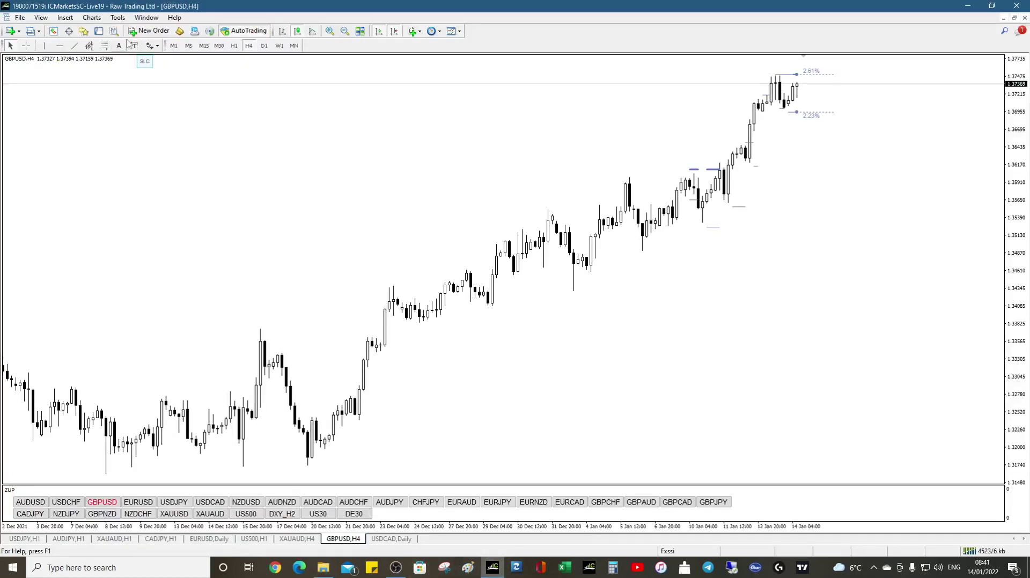
pyautogui.click(117, 17)
pyautogui.click(137, 89)
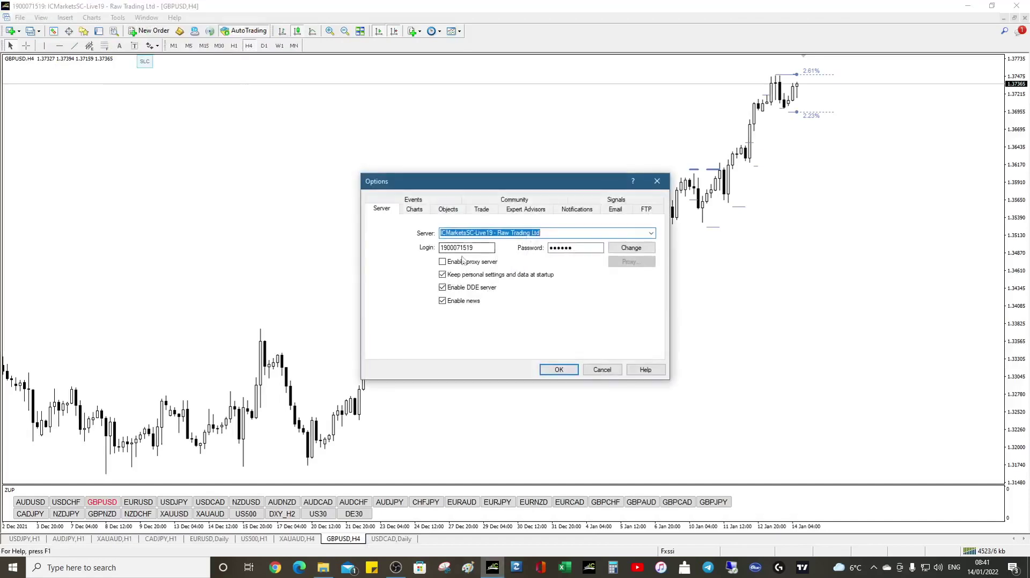
pyautogui.click(556, 370)
pyautogui.click(323, 567)
pyautogui.doubleClick(137, 176)
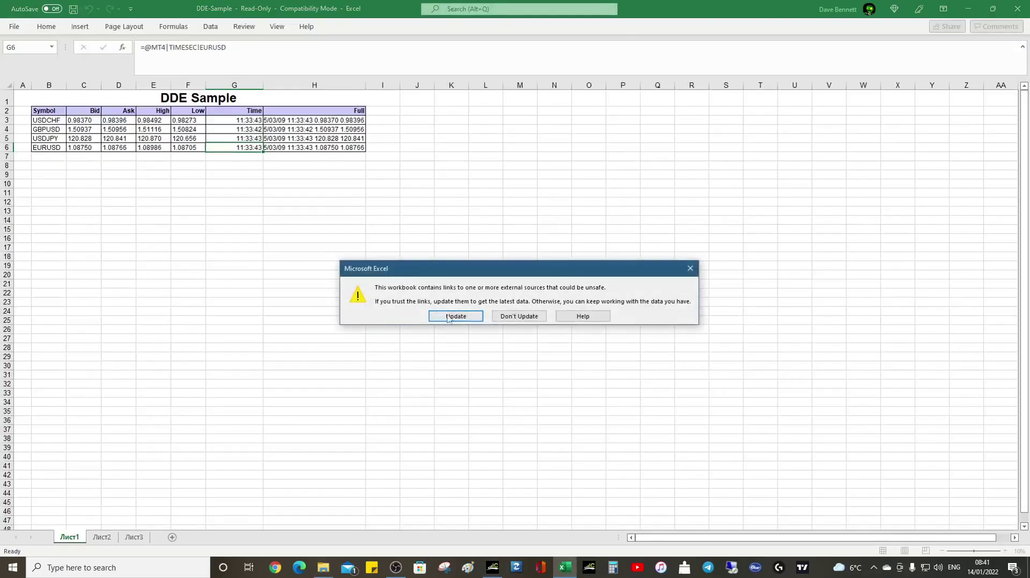
# - Update the workbook's external links and label C10 'Distance from high'
pyautogui.click(452, 316)
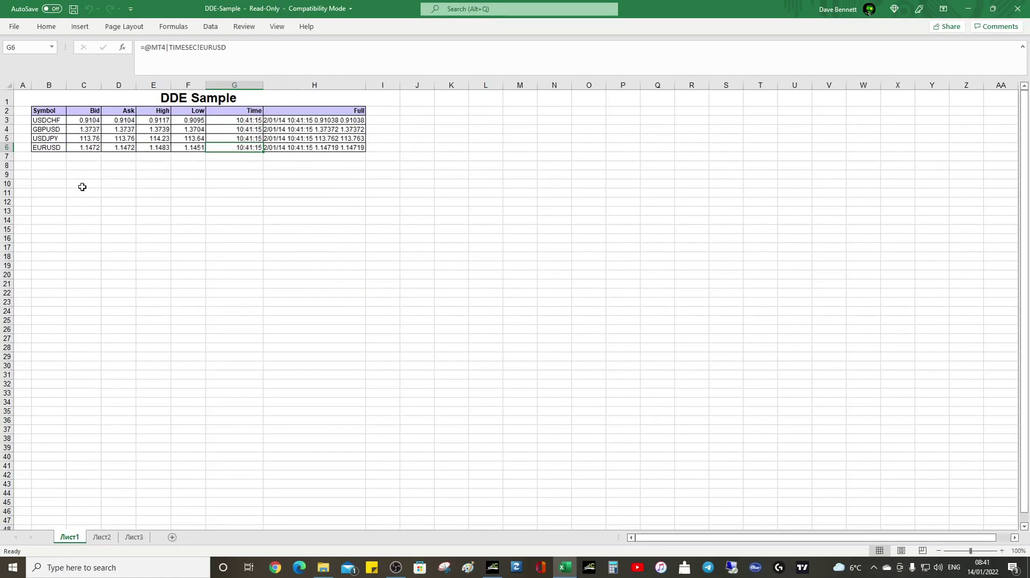
pyautogui.click(86, 185)
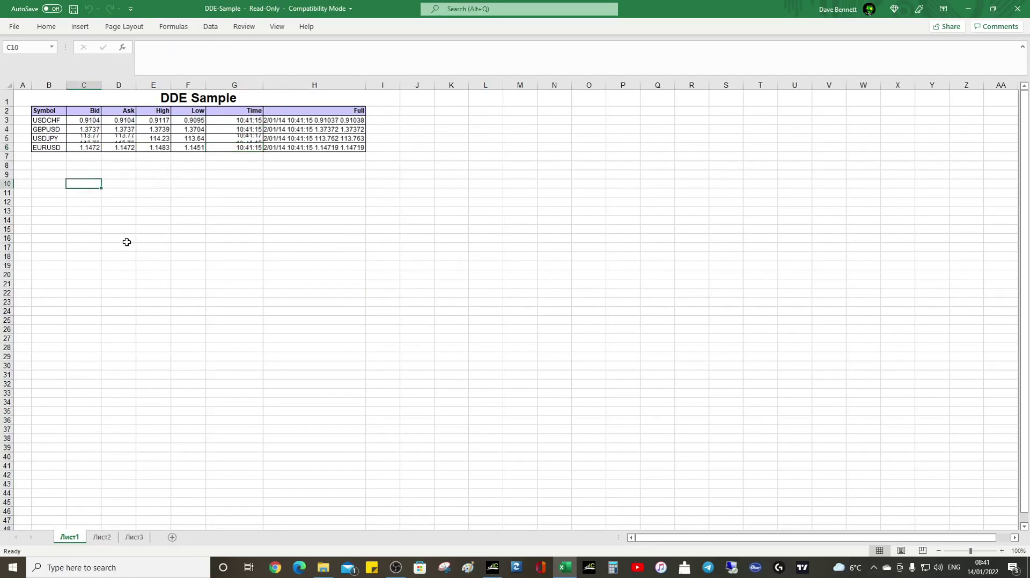
pyautogui.write('Distance from high')
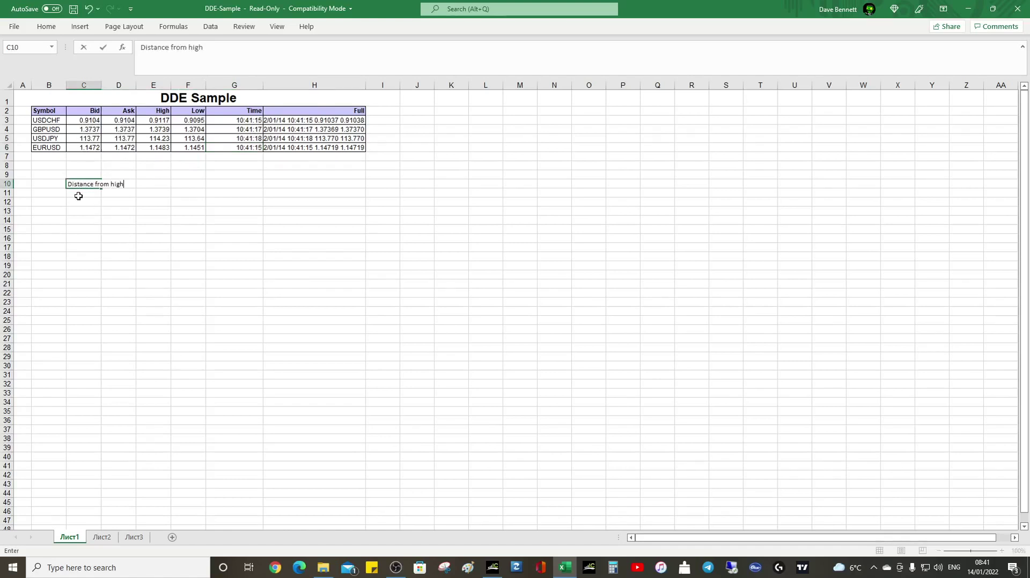
# - Label cell C11 'Distance from low', correcting the autocompleted entry
pyautogui.click(78, 194)
pyautogui.write('Distance from high')
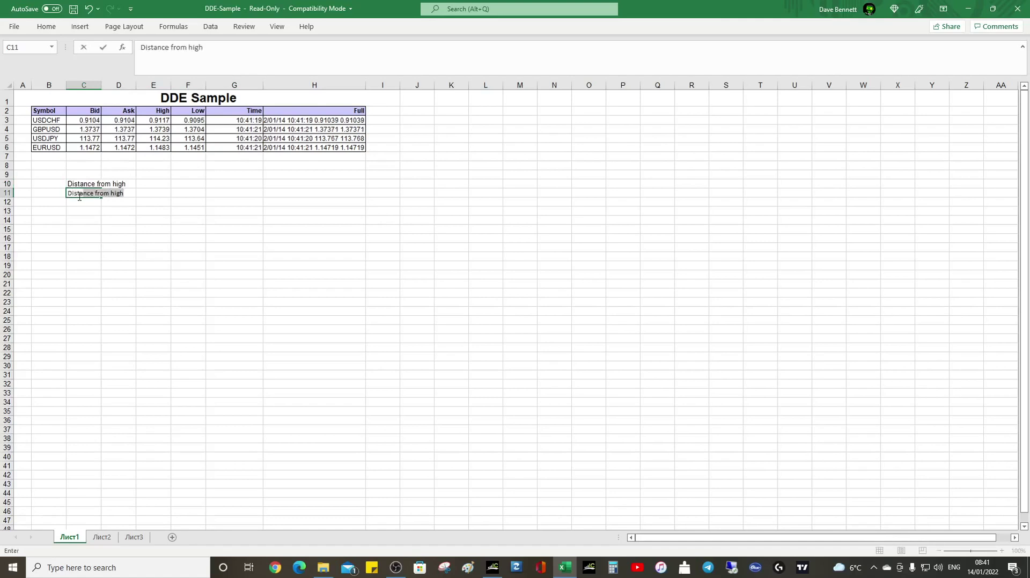
pyautogui.press('Tab')
pyautogui.click(78, 196)
pyautogui.click(211, 49)
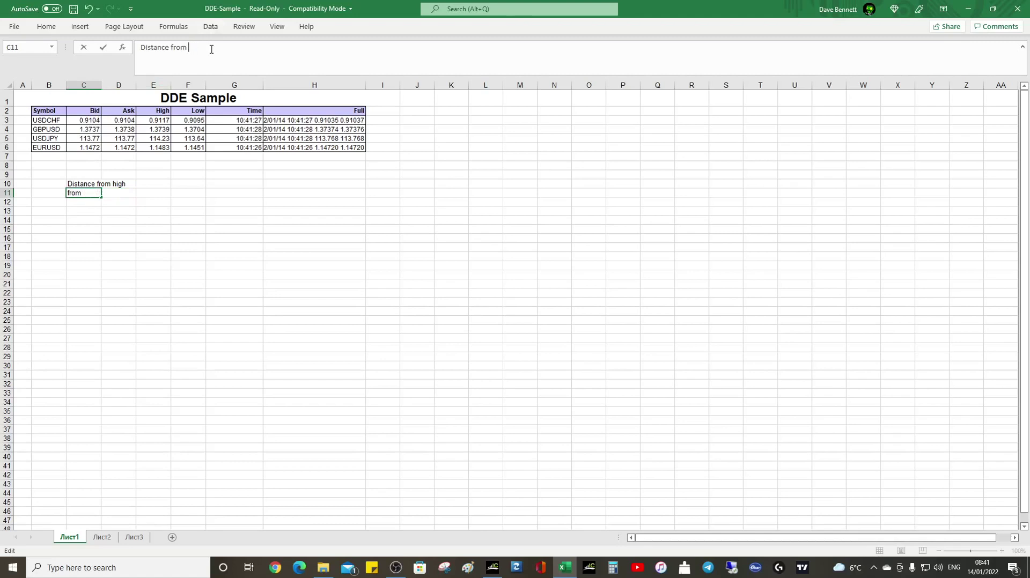
pyautogui.click(117, 218)
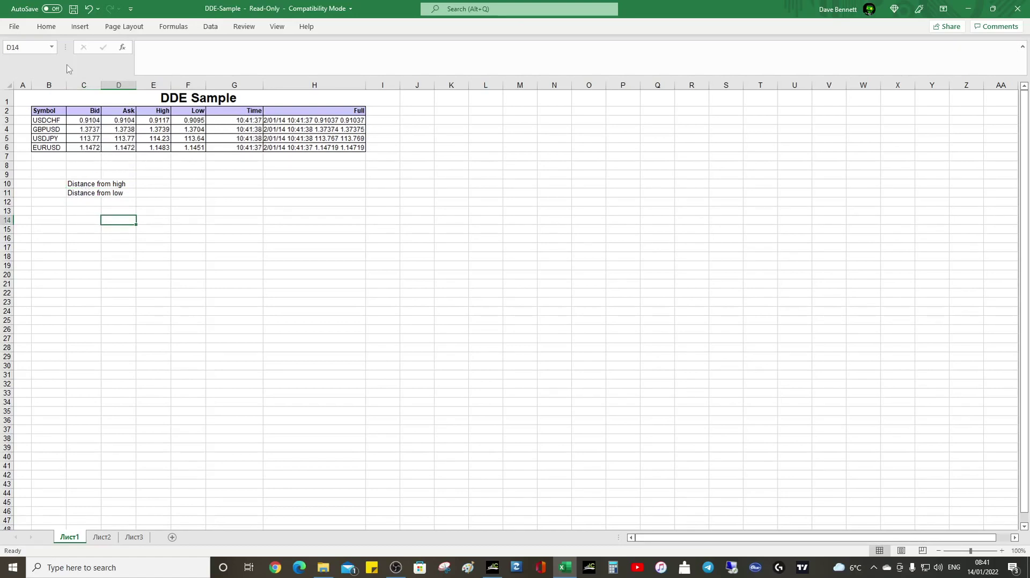
# - Reopen Crypto sample DDE from the Recent list and update its external links
pyautogui.click(15, 27)
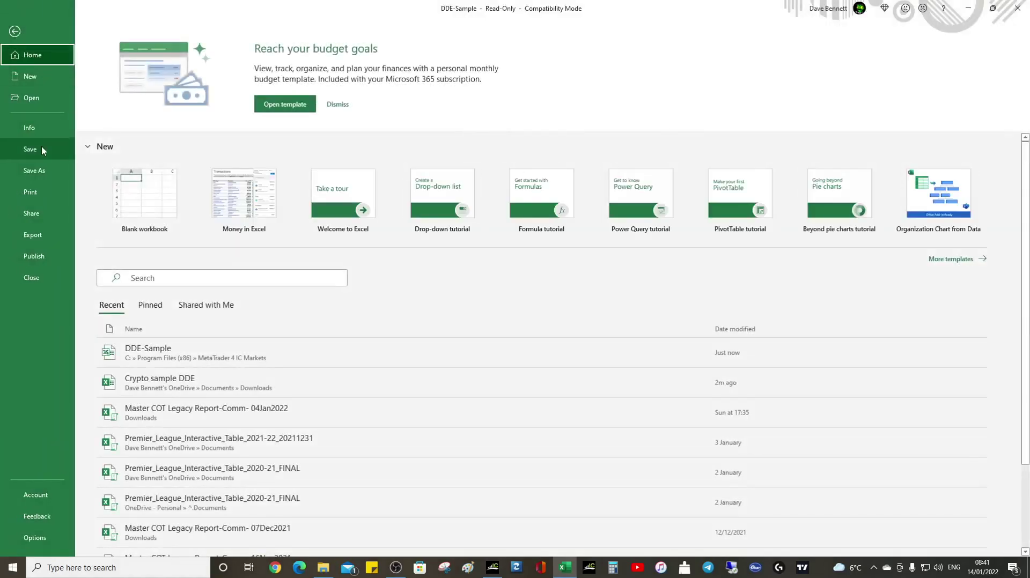
pyautogui.click(156, 382)
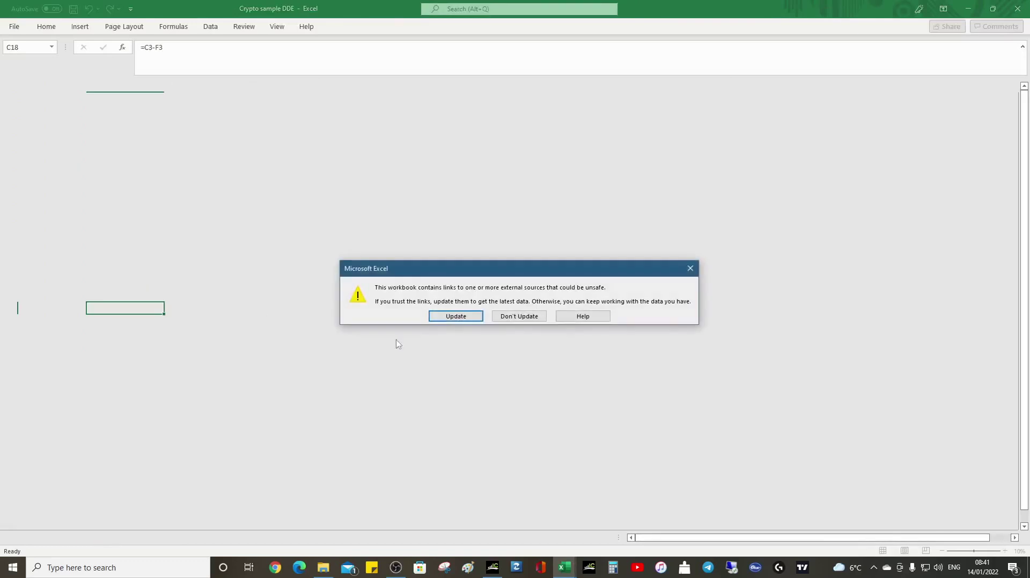
pyautogui.click(444, 318)
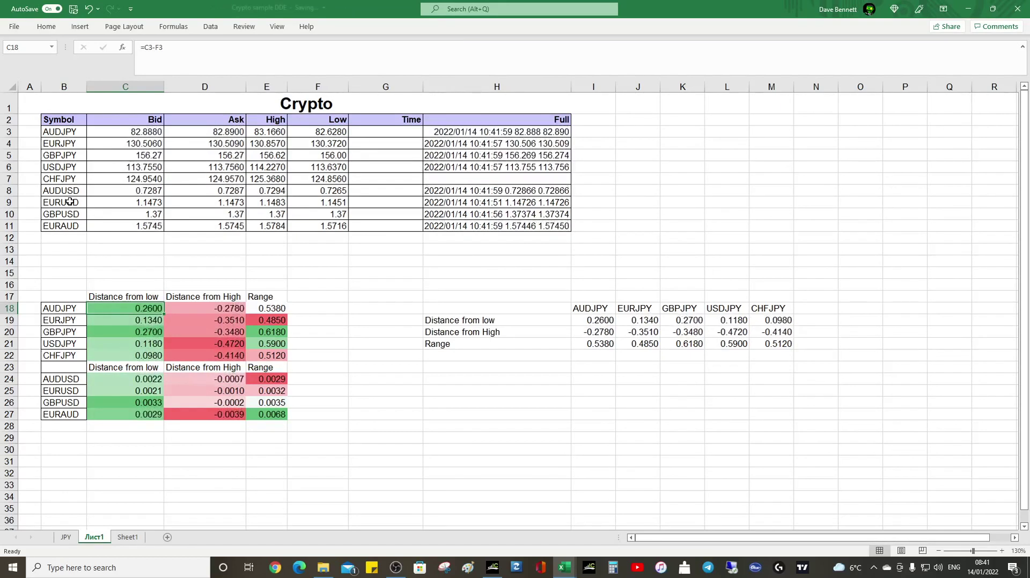
pyautogui.click(72, 132)
pyautogui.click(123, 136)
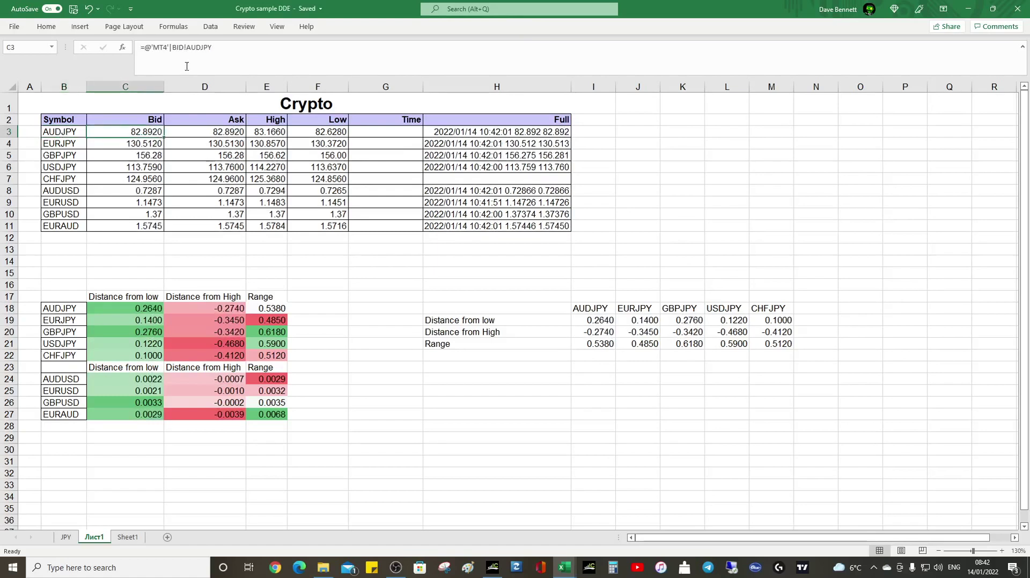
pyautogui.click(222, 69)
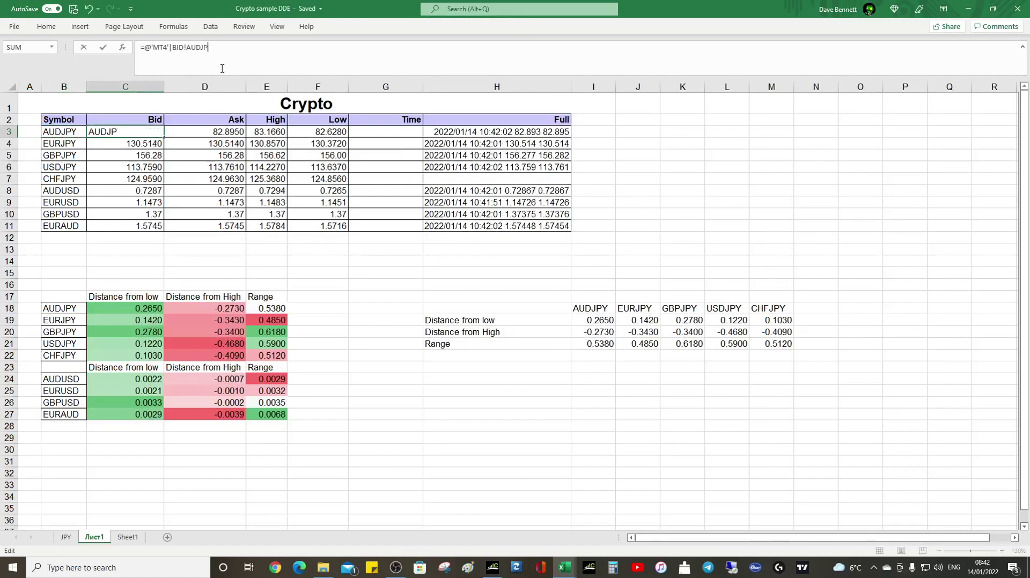
pyautogui.press('BackSpace')
pyautogui.press('BackSpace')
pyautogui.write('NZD')
pyautogui.press('Return')
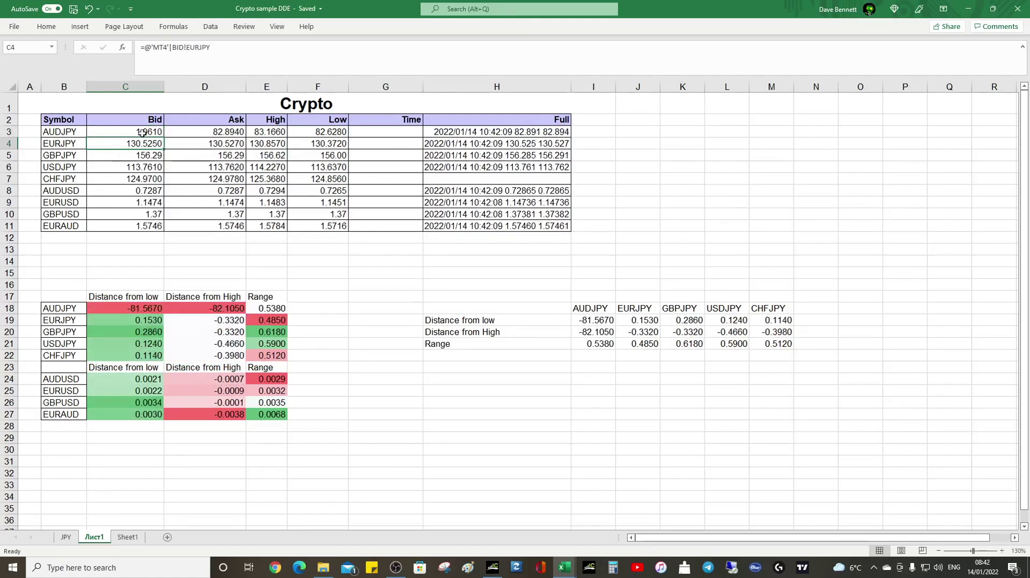
pyautogui.click(141, 131)
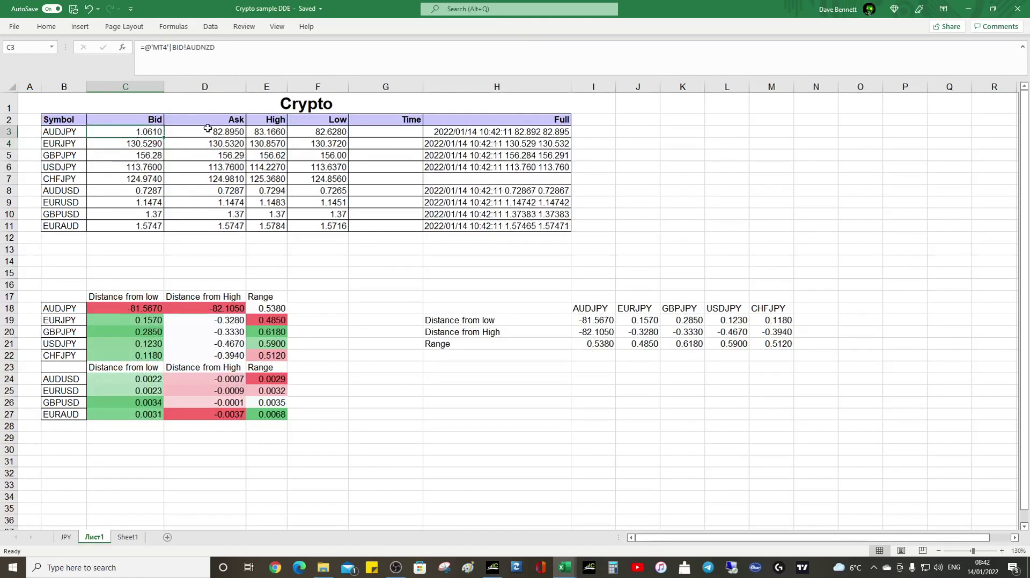
pyautogui.press('Right')
pyautogui.click(218, 49)
pyautogui.press('BackSpace')
pyautogui.press('BackSpace')
pyautogui.write('NZD')
pyautogui.press('Return')
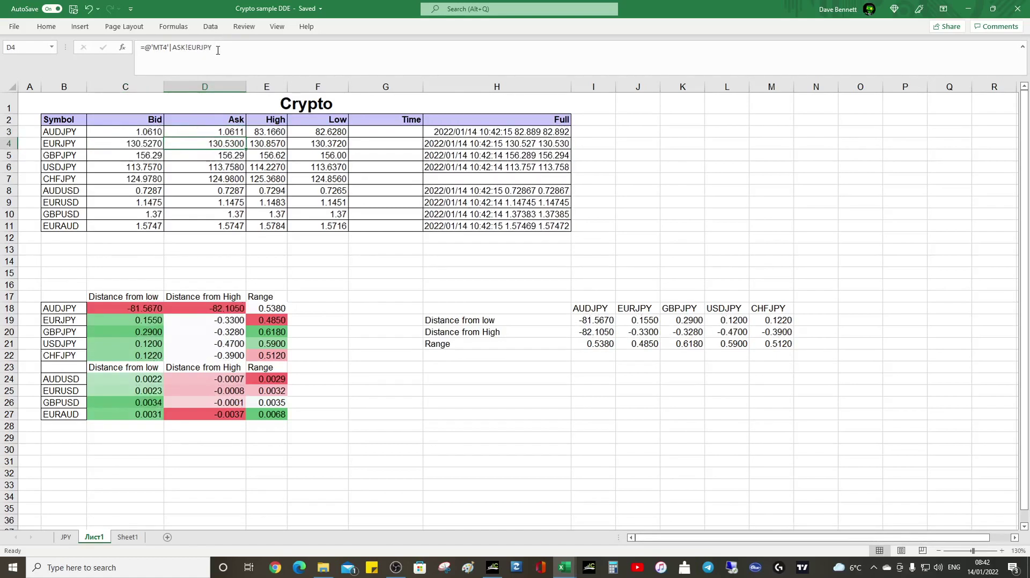
pyautogui.click(81, 132)
pyautogui.doubleClick(84, 132)
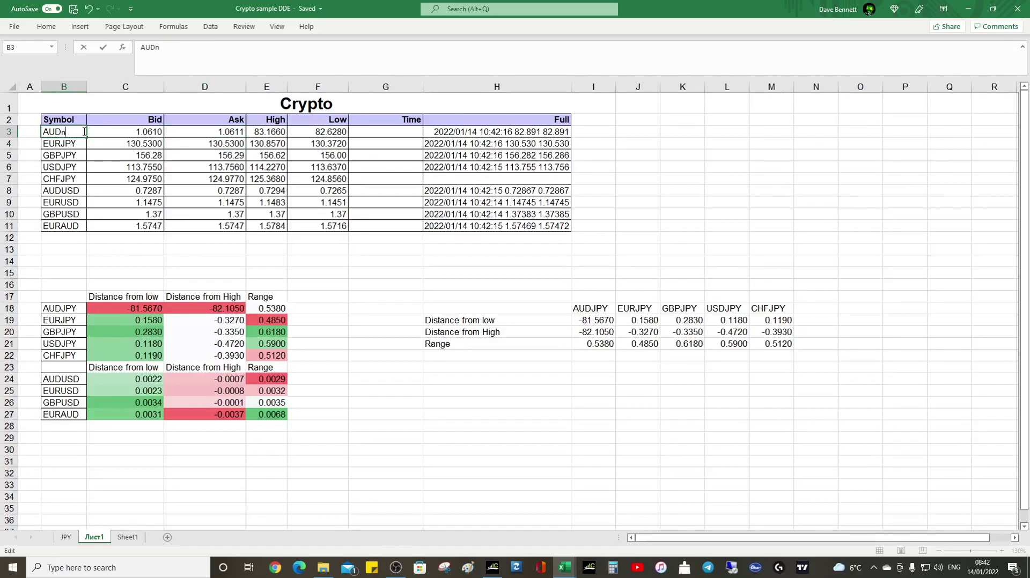
pyautogui.press('Return')
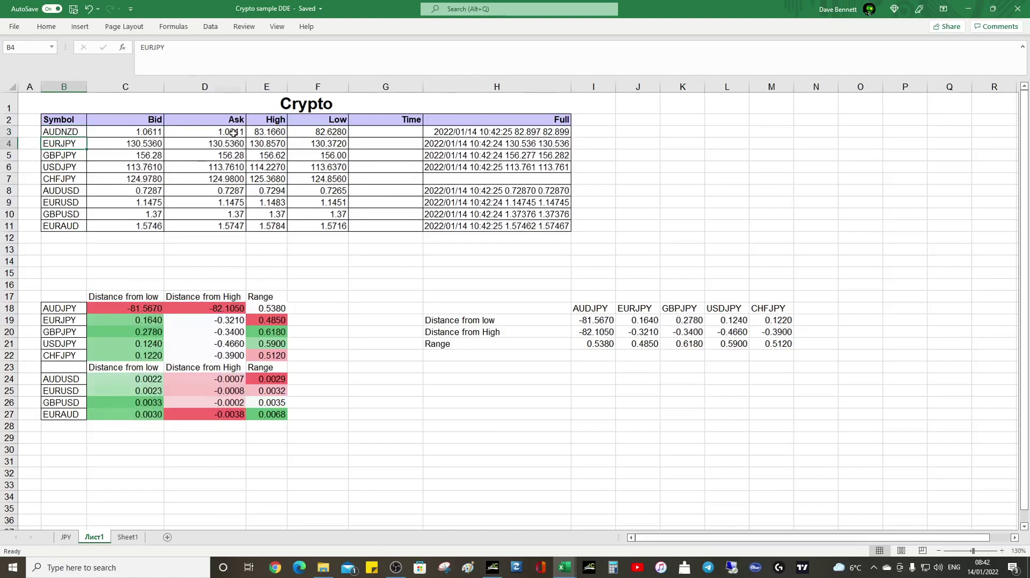
pyautogui.click(234, 132)
pyautogui.click(271, 131)
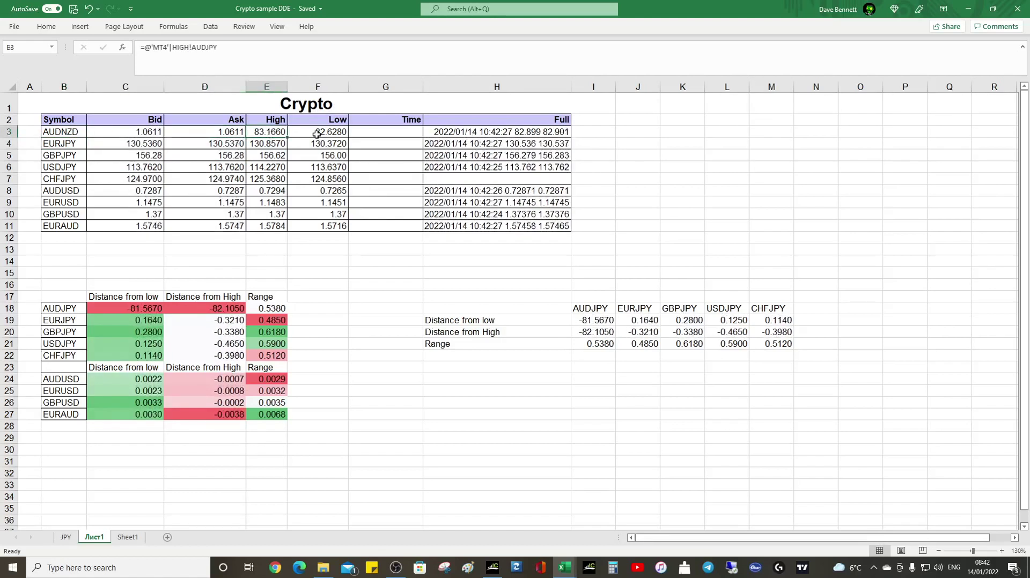
pyautogui.click(329, 132)
pyautogui.click(161, 133)
pyautogui.click(236, 132)
pyautogui.click(270, 132)
pyautogui.click(321, 133)
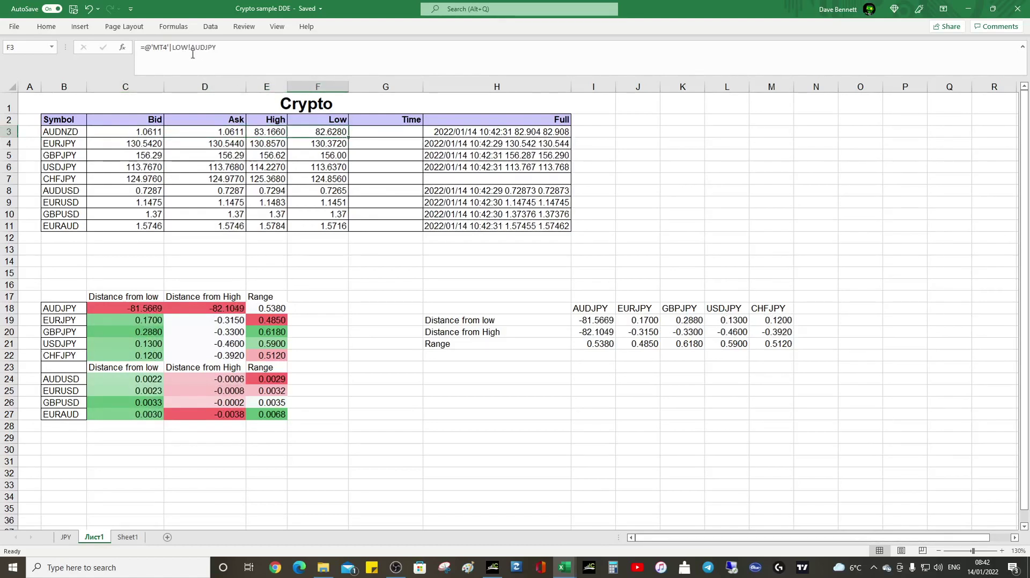
pyautogui.hotkey('ctrl', 'z')
pyautogui.hotkey('ctrl', 'z')
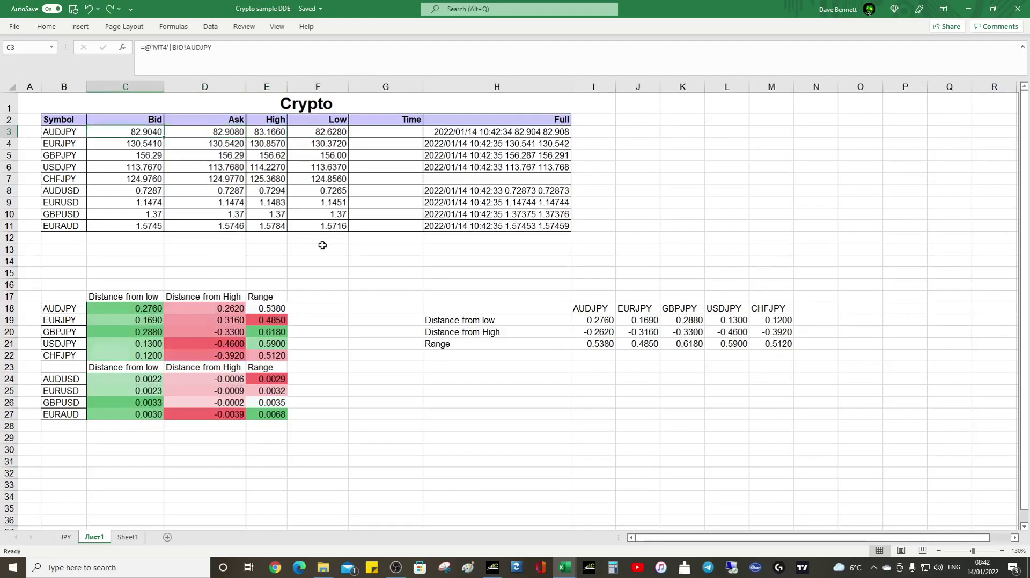
pyautogui.click(352, 258)
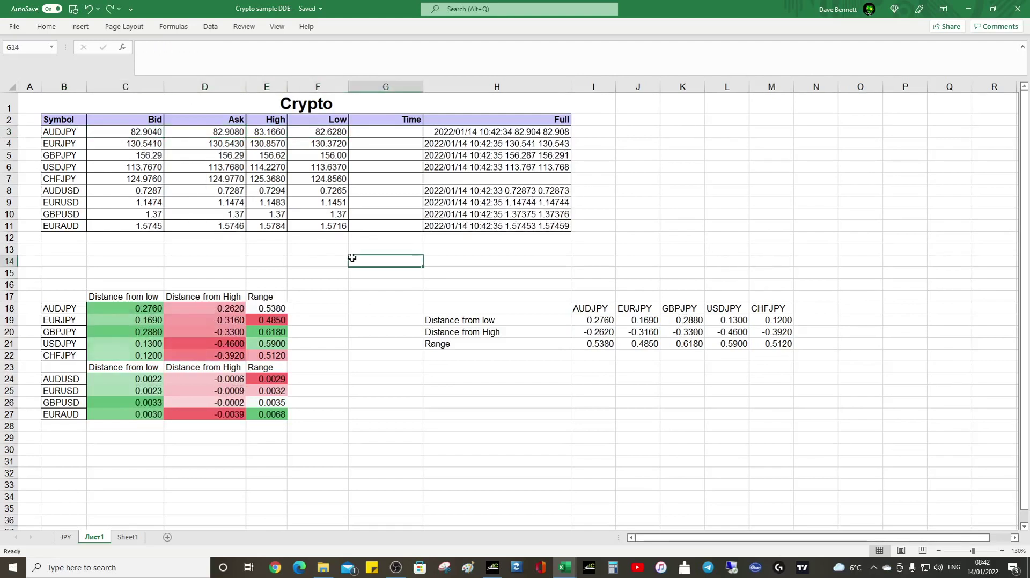
pyautogui.click(133, 309)
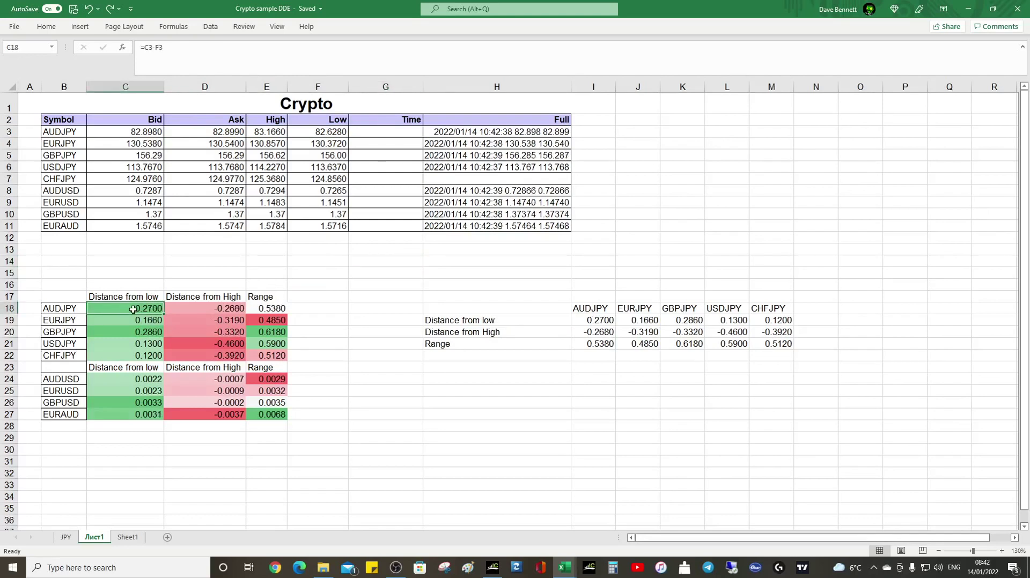
# - Recommit the AUDJPY Range formula =C18-D18 in cell E18
pyautogui.click(215, 310)
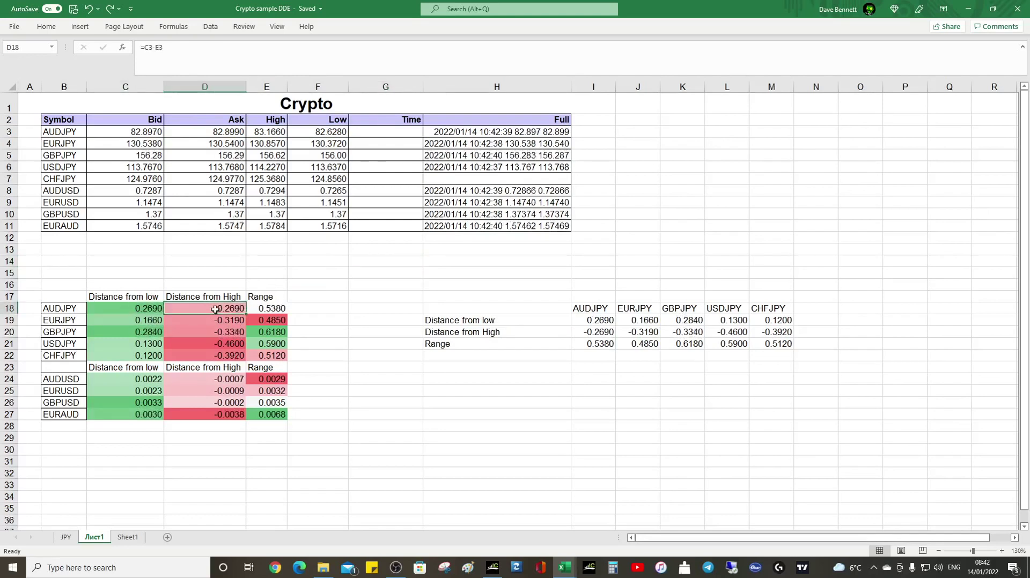
pyautogui.click(274, 309)
pyautogui.click(187, 48)
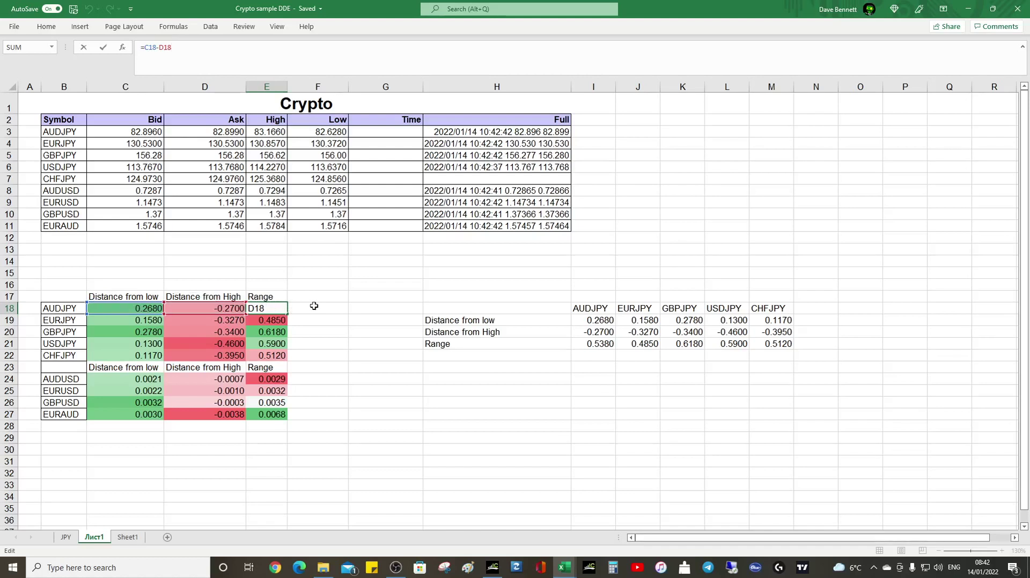
pyautogui.press('Tab')
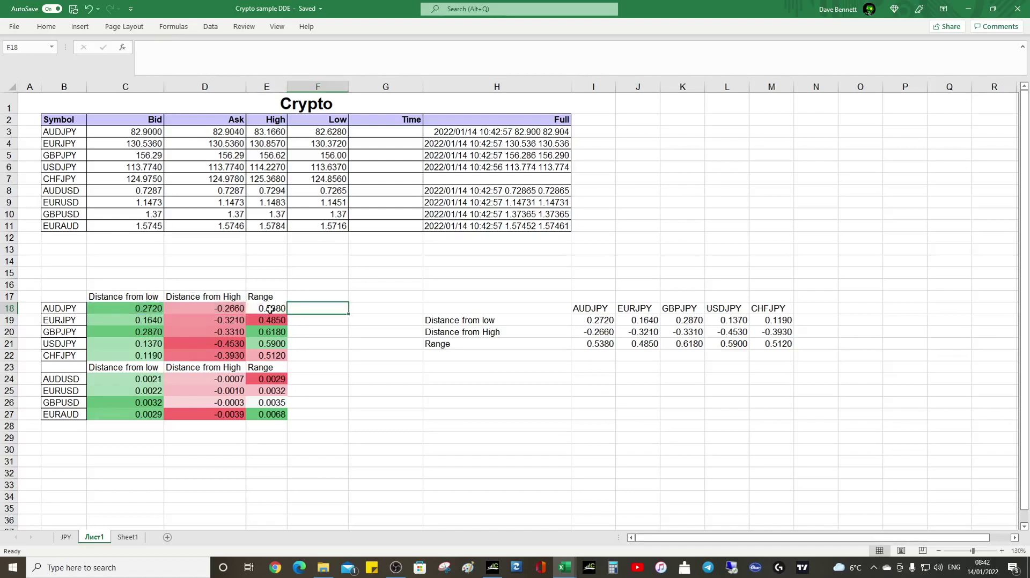
pyautogui.click(270, 309)
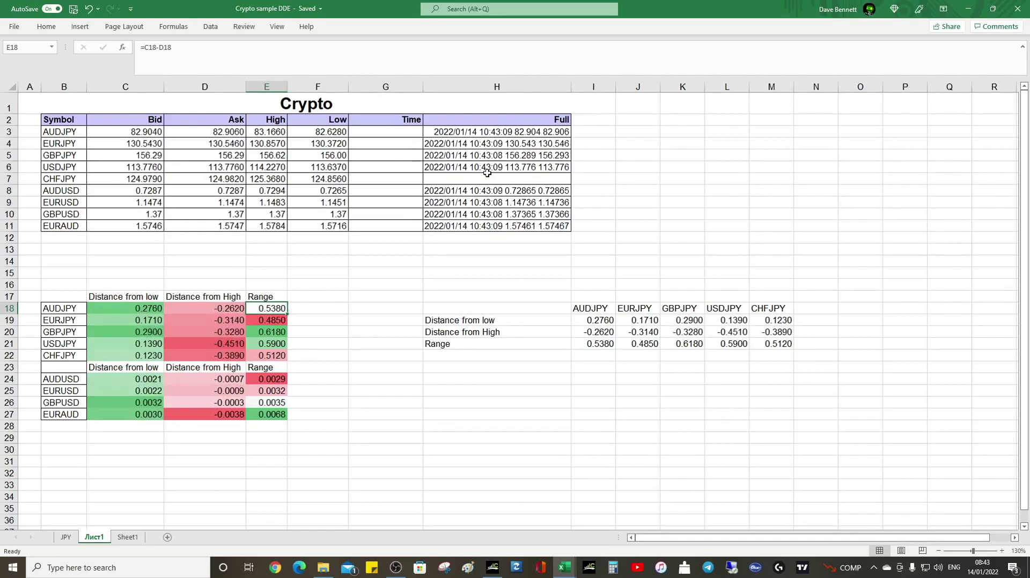
# - Fill H6's USDJPY quote formula into H7 and change its symbol to CHFJPY
pyautogui.click(449, 168)
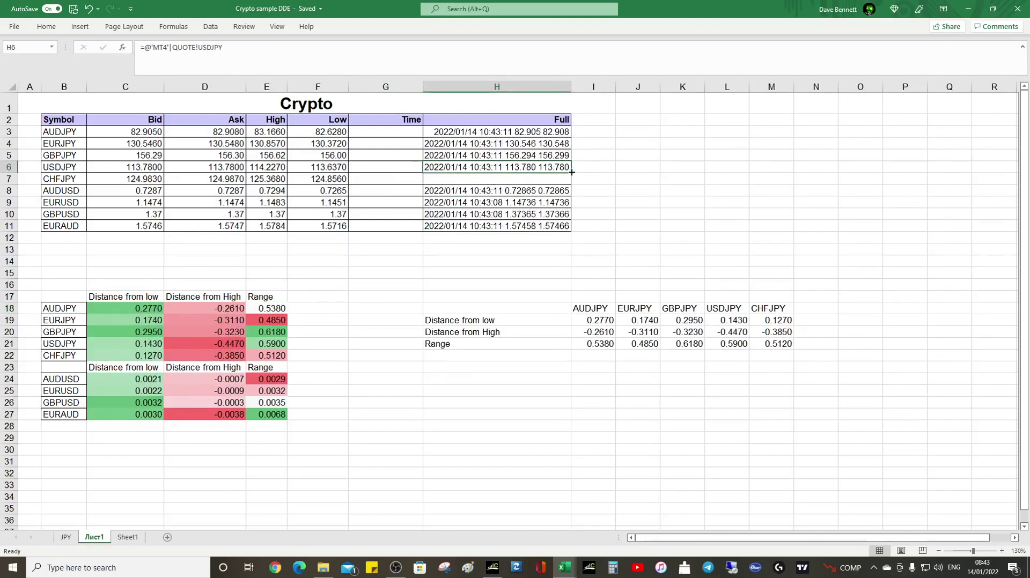
pyautogui.moveTo(571, 173); pyautogui.dragTo(572, 184)
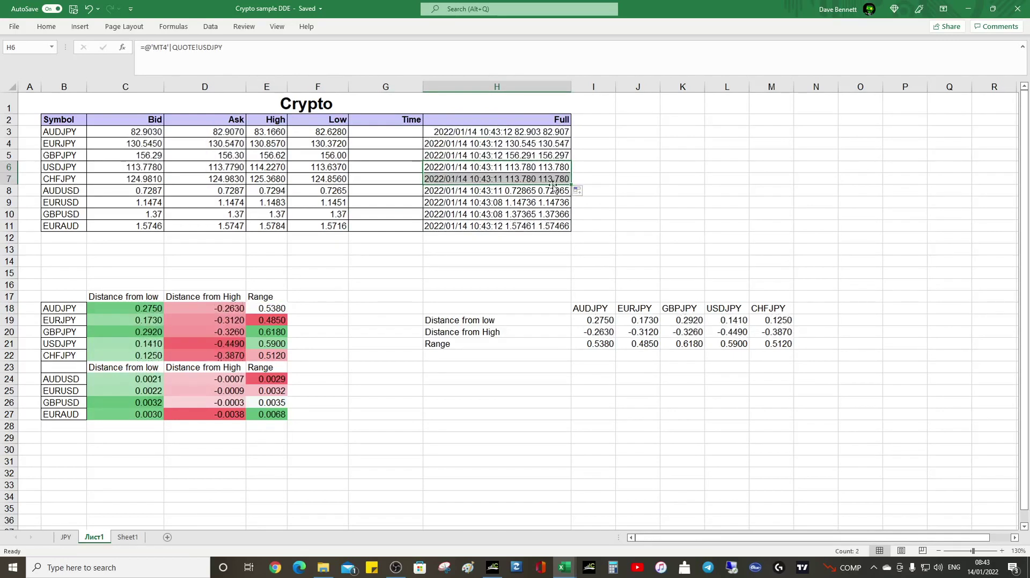
pyautogui.click(213, 67)
pyautogui.press('Left')
pyautogui.press('Left')
pyautogui.press('Left')
pyautogui.press('BackSpace')
pyautogui.press('BackSpace')
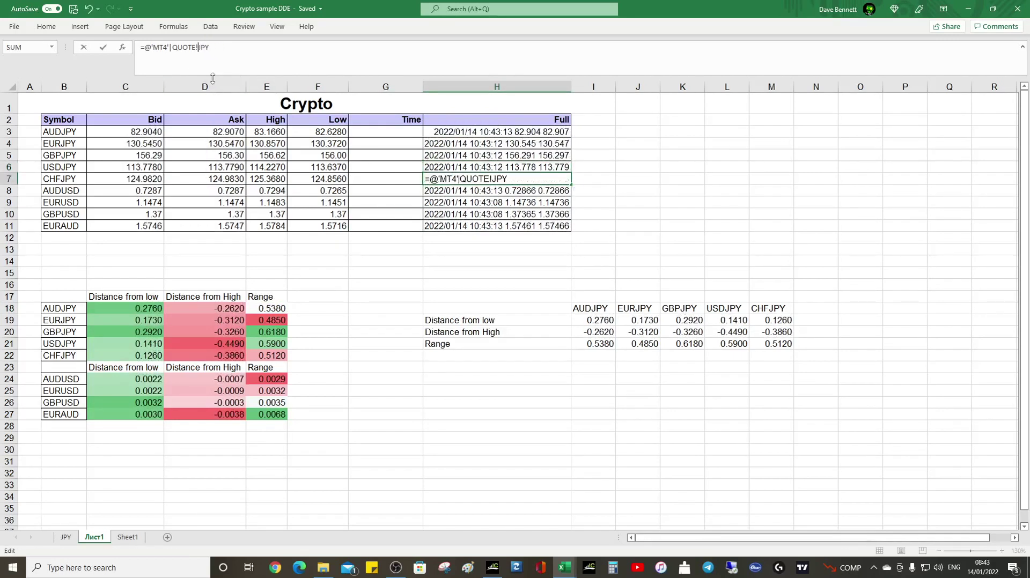
pyautogui.write('CHF')
pyautogui.press('Return')
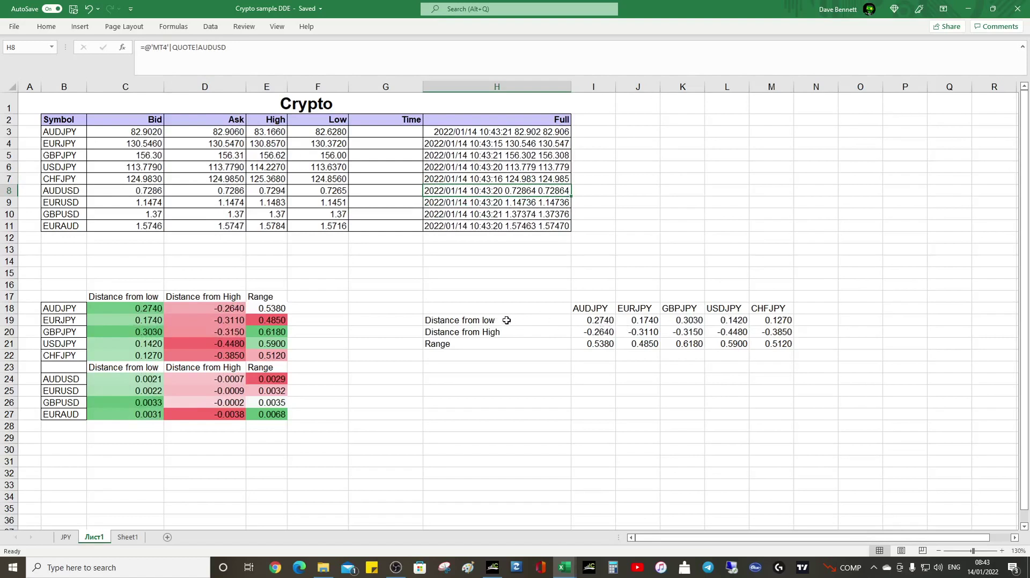
pyautogui.click(606, 321)
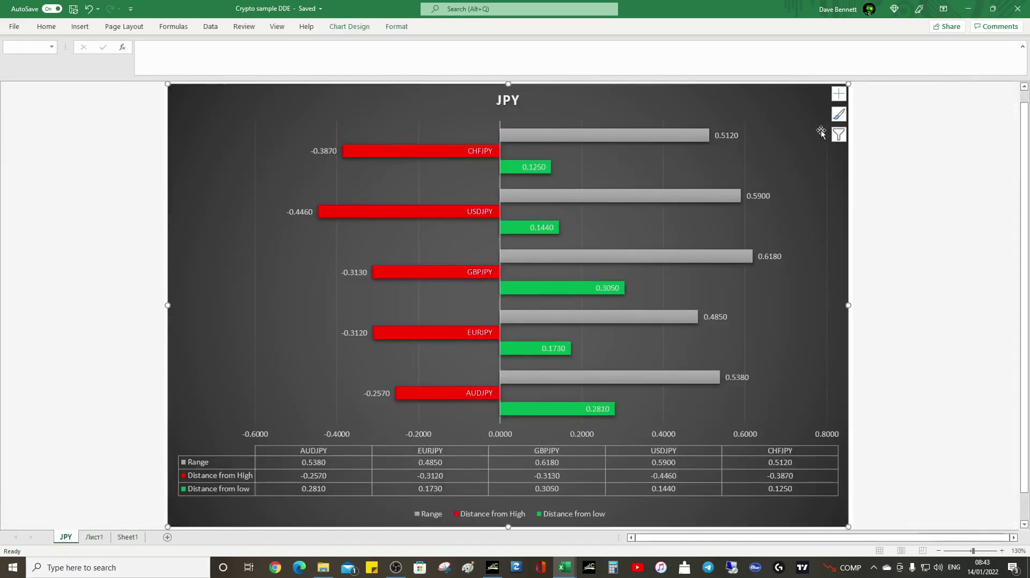
# - Browse the chart styles for the dark JPY bar chart, keeping the dark style, then deselect it
pyautogui.click(839, 115)
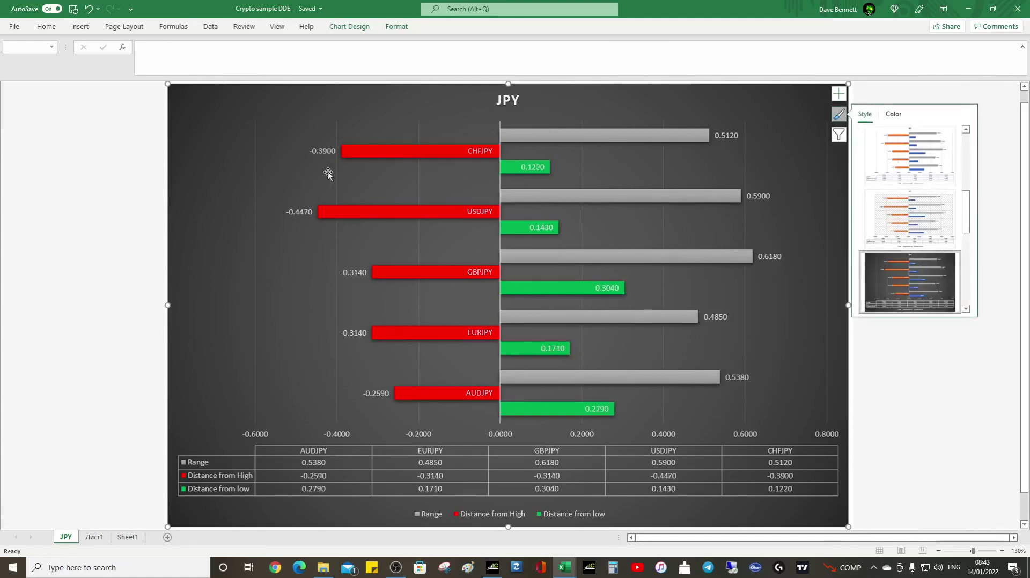
pyautogui.scroll(-1, 928, 279)
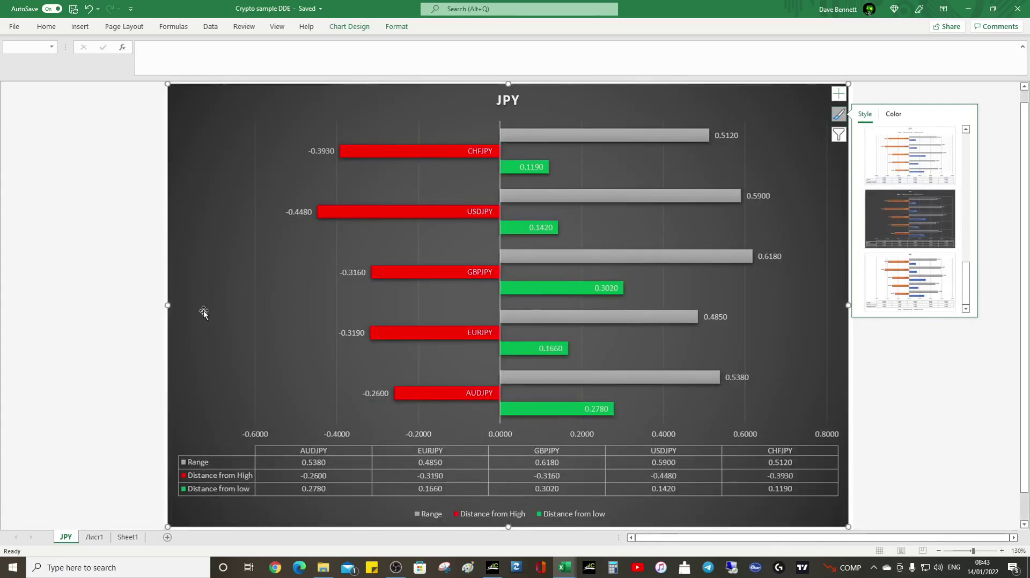
pyautogui.click(96, 279)
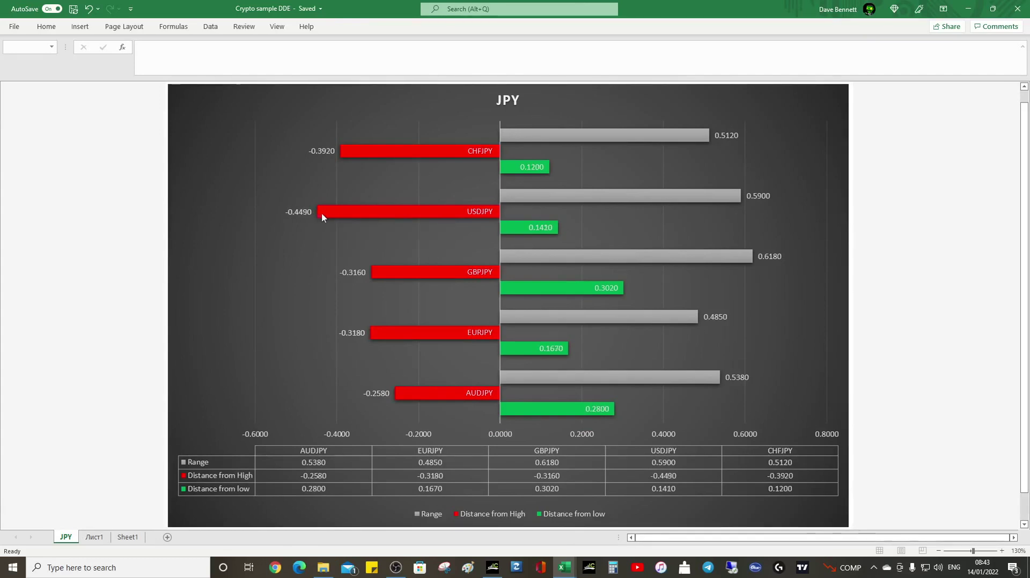
pyautogui.moveTo(323, 218)
pyautogui.moveTo(393, 154)
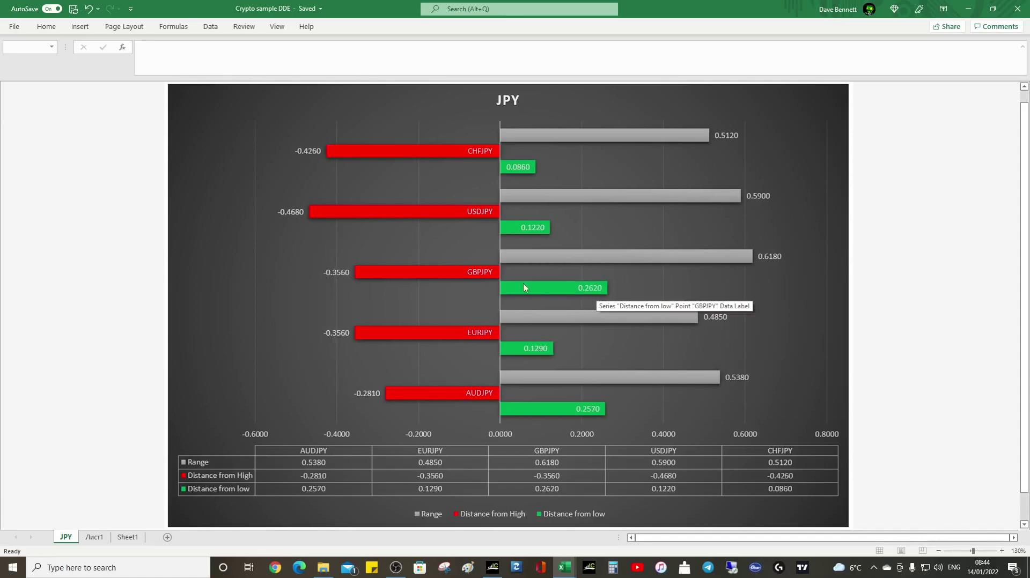
# - On Лист1, review the AUDJPY Distance from low, Bid DDE link and Range formulas
pyautogui.click(129, 537)
pyautogui.click(105, 538)
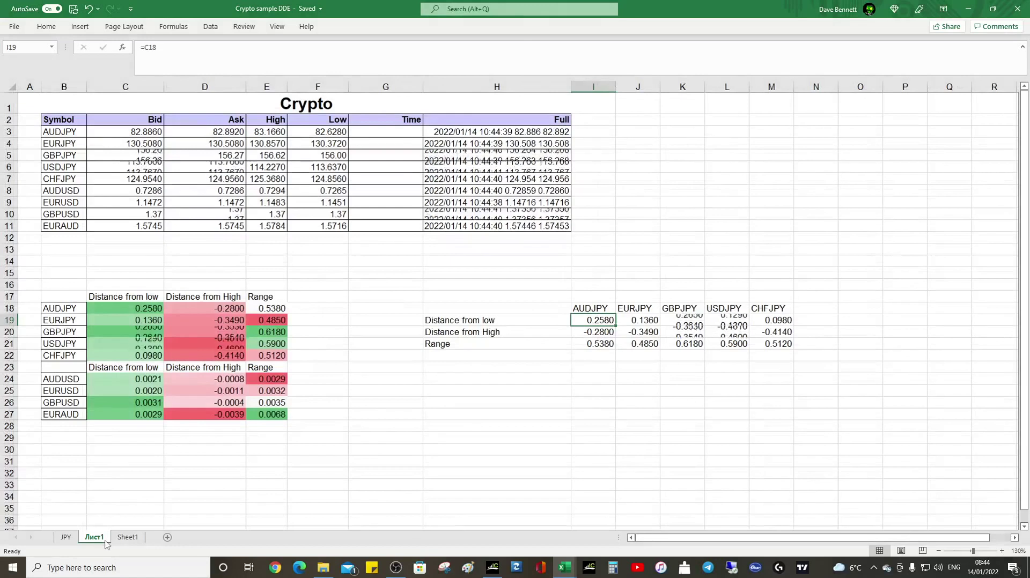
pyautogui.click(638, 320)
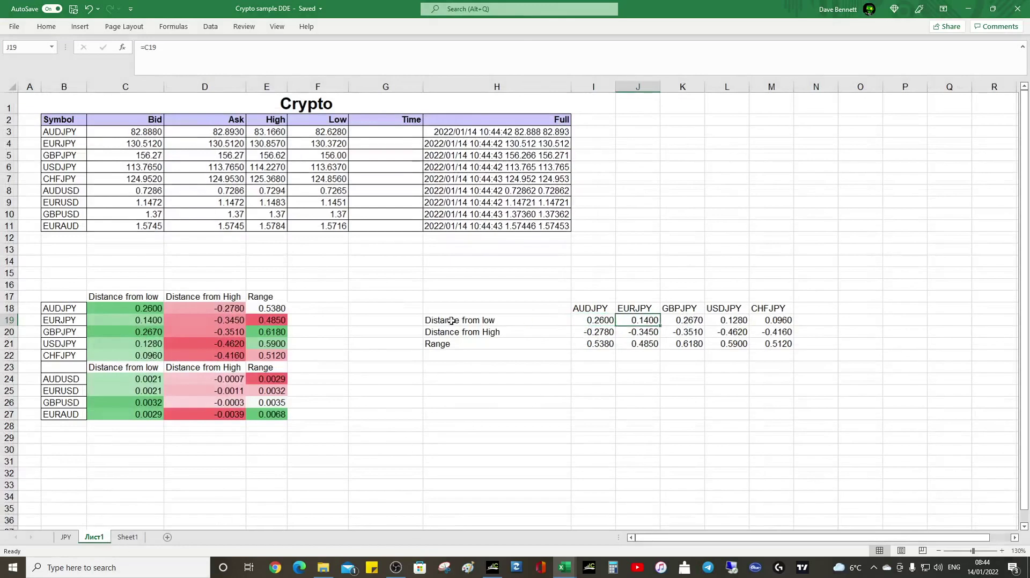
pyautogui.click(136, 309)
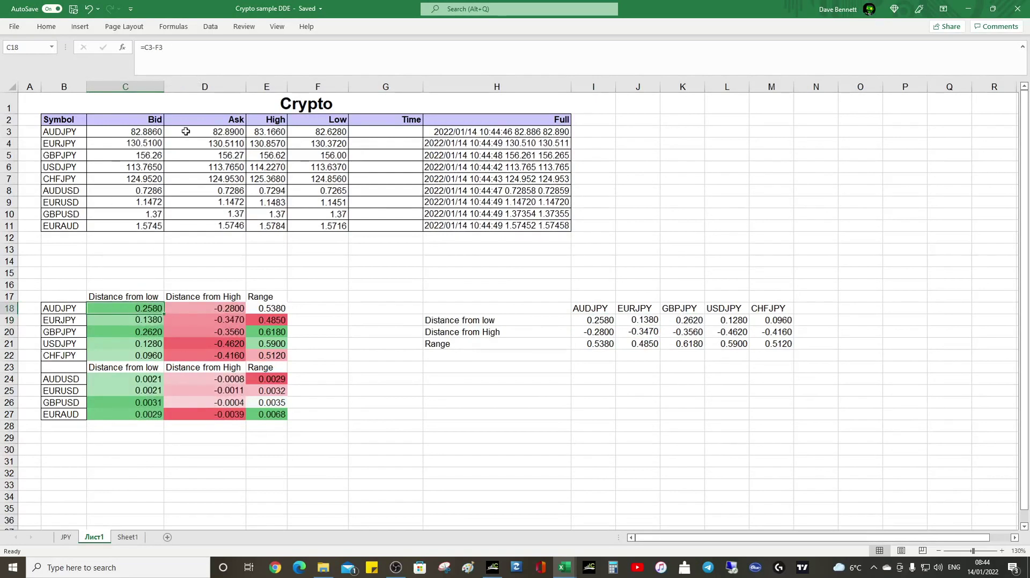
pyautogui.click(153, 133)
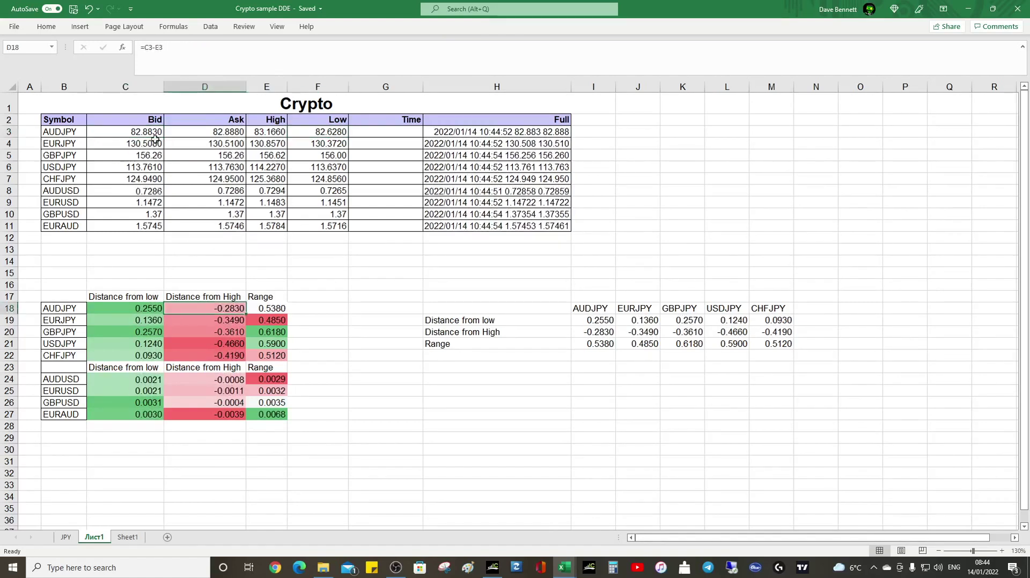
pyautogui.click(268, 309)
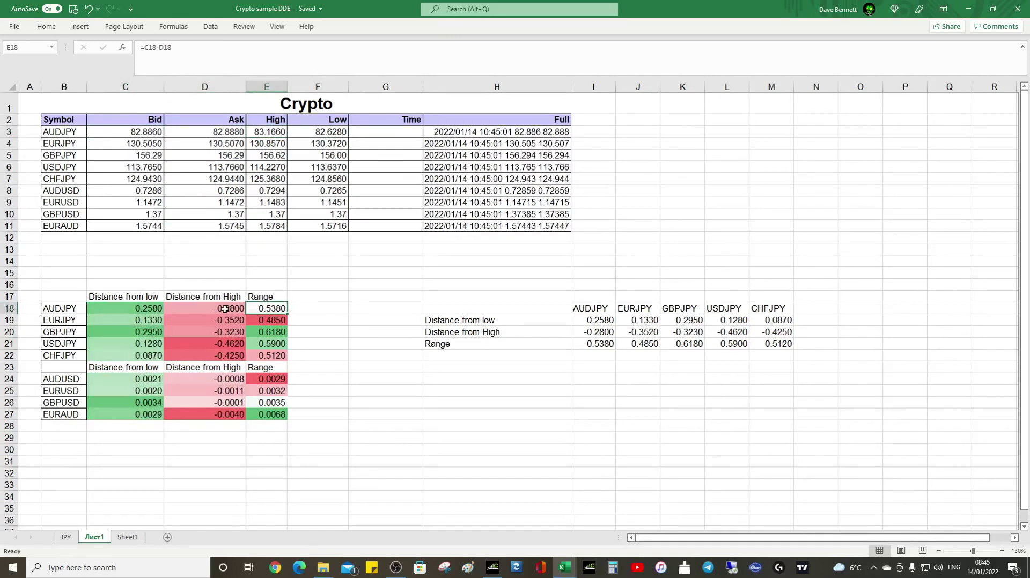
pyautogui.click(322, 286)
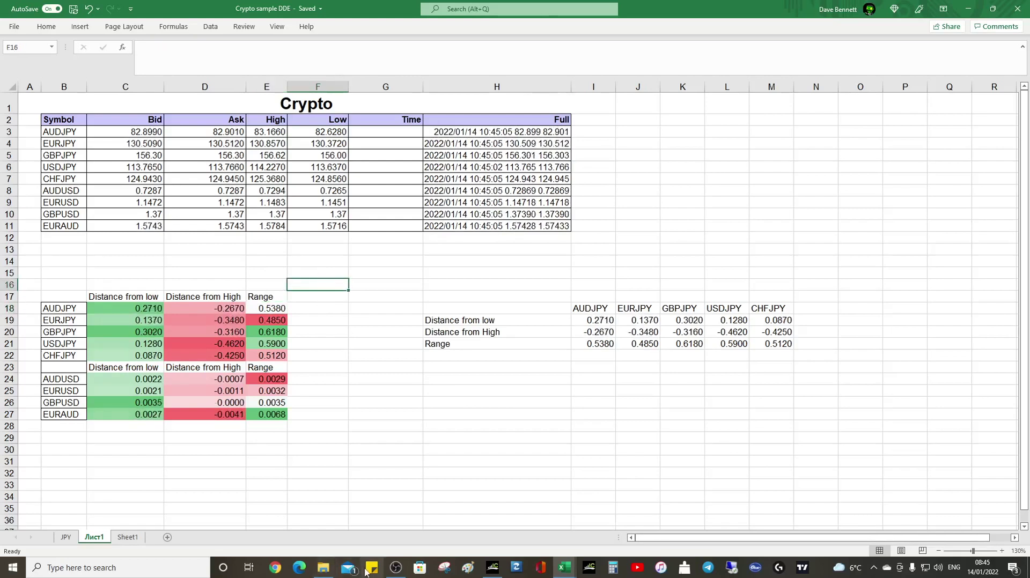
# - Confirm Enable DDE server in MetaTrader 4's options, then return to the MetaTrader folder
pyautogui.click(493, 568)
pyautogui.click(117, 18)
pyautogui.click(141, 90)
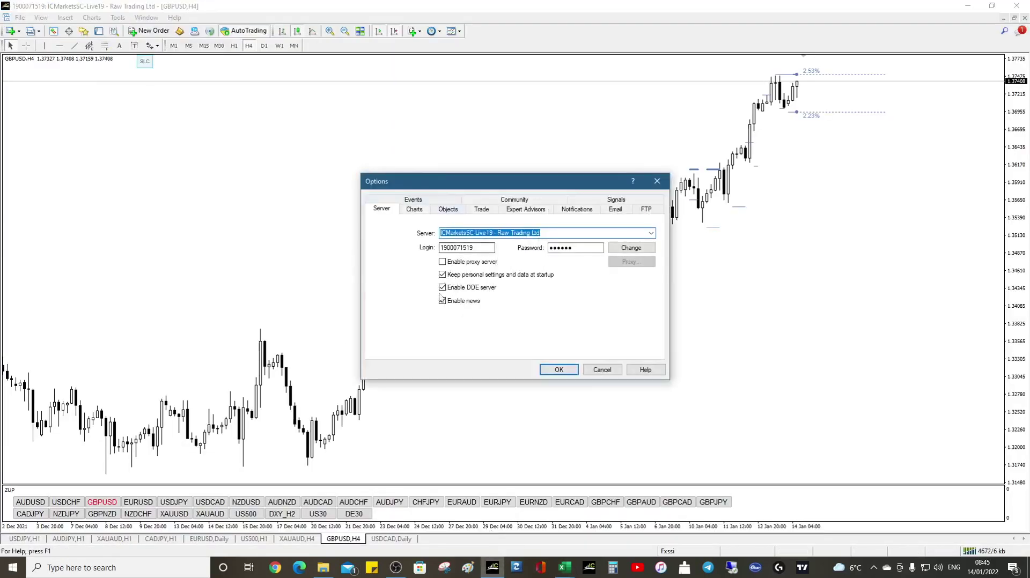
pyautogui.click(559, 370)
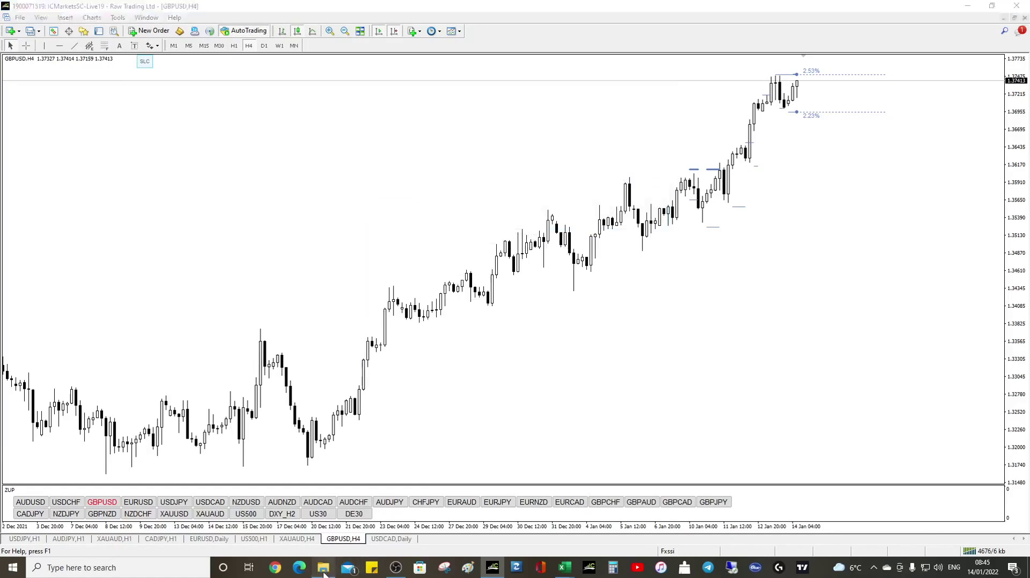
pyautogui.click(323, 567)
# - Bring the DDE-Sample Excel window forward from the taskbar preview
pyautogui.moveTo(564, 567)
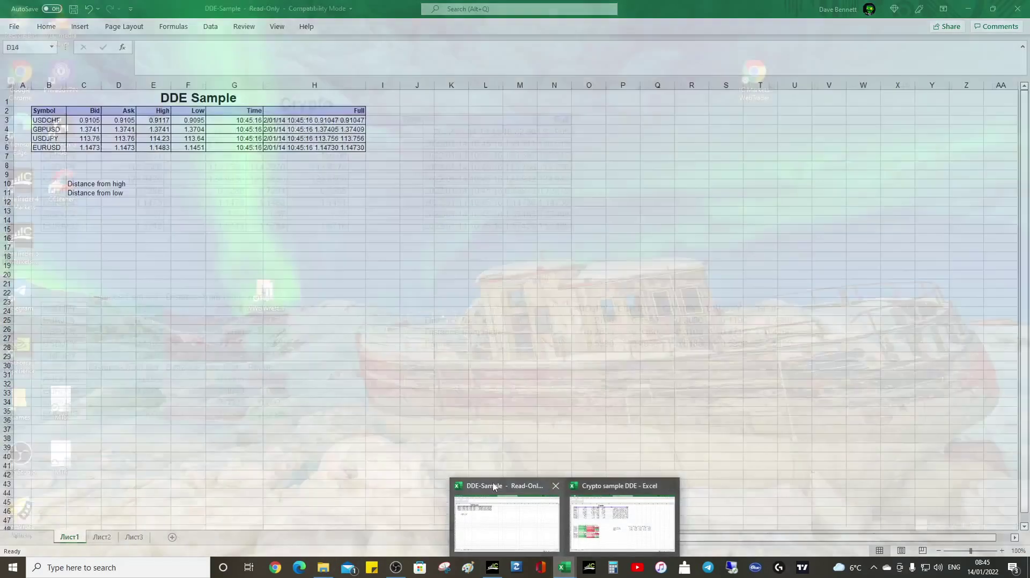
pyautogui.click(493, 486)
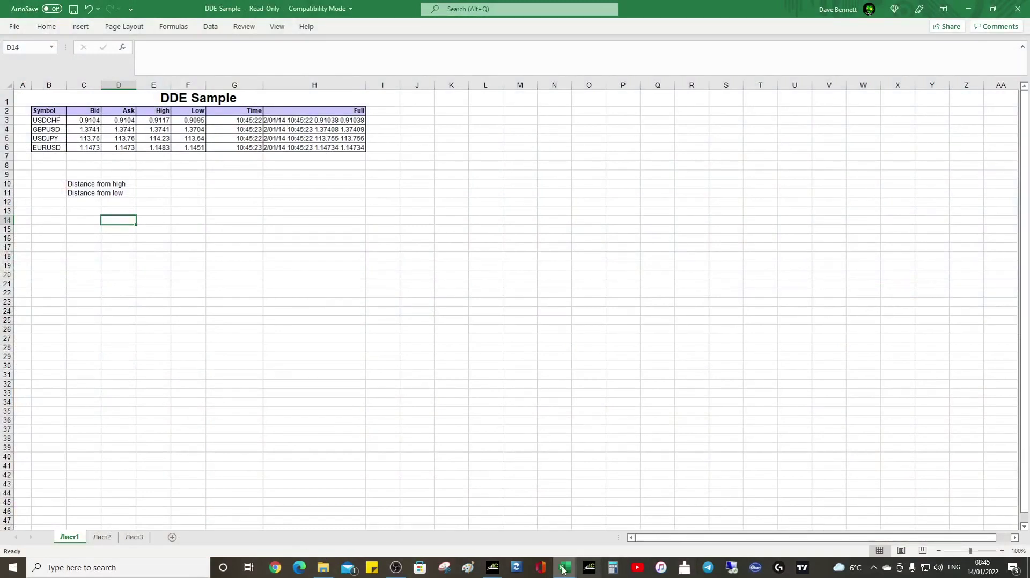
# - Switch to the Crypto sample DDE workbook through its Excel taskbar preview
pyautogui.moveTo(564, 575)
pyautogui.click(599, 530)
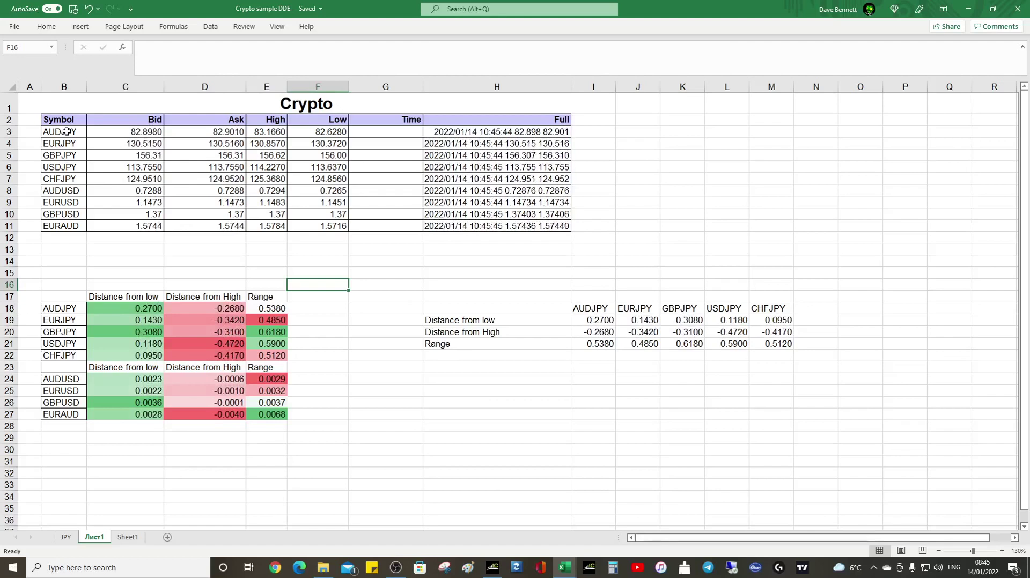
# - Display the JPY chart sheet and inspect a live distance-from-high/low bar
pyautogui.click(128, 537)
pyautogui.click(65, 536)
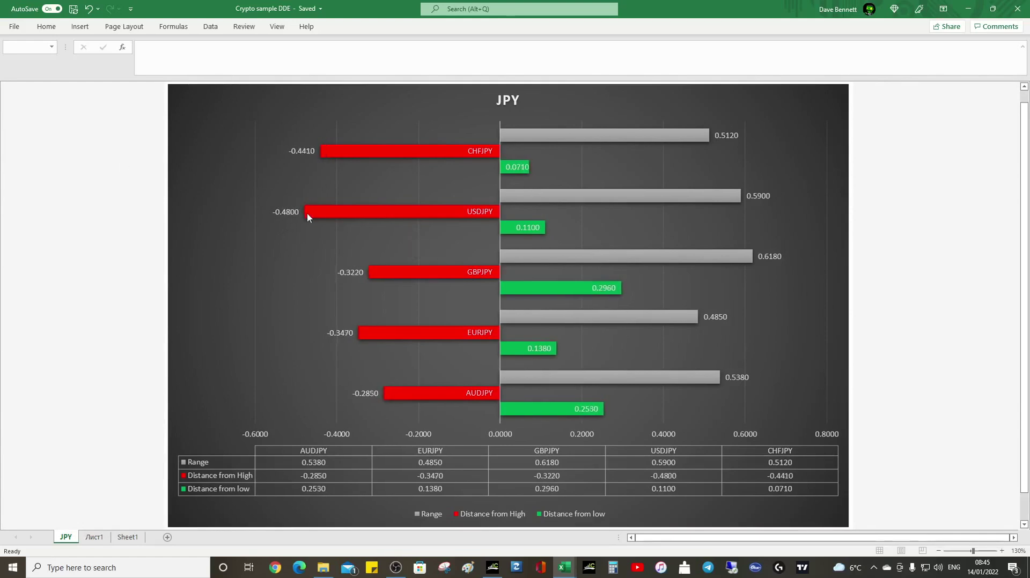
pyautogui.moveTo(307, 214)
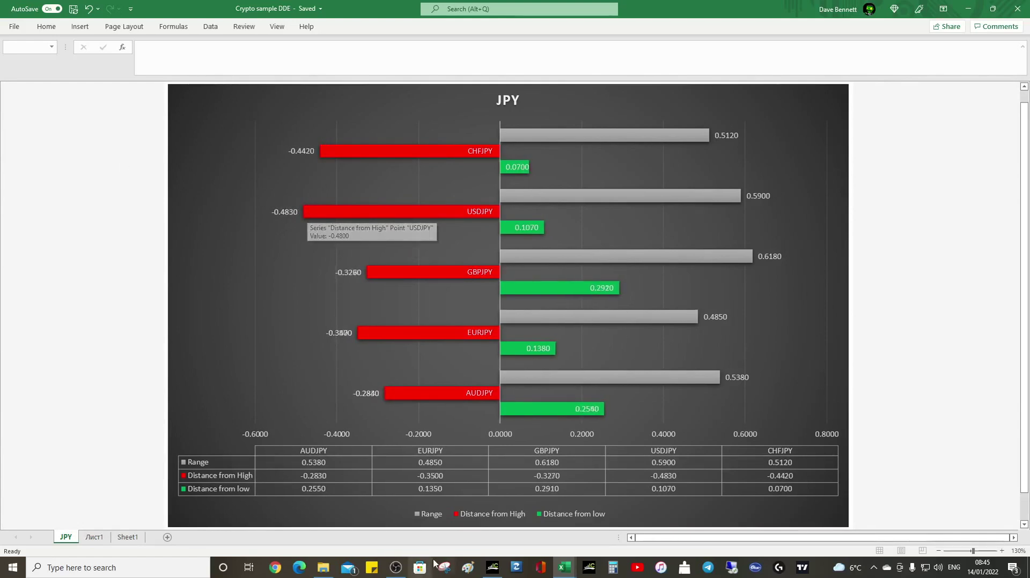
pyautogui.moveTo(564, 568)
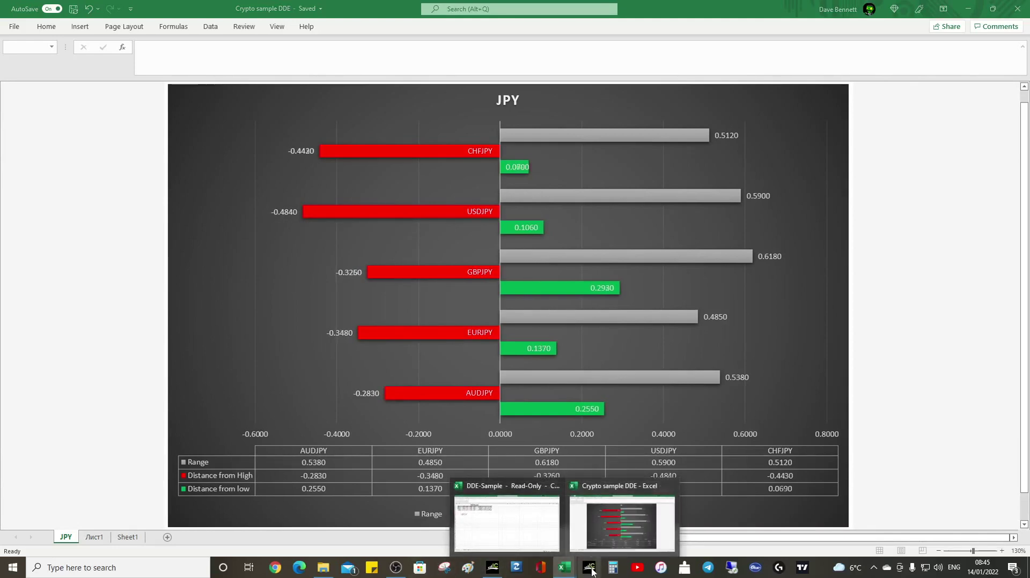
# - Bring MetaTrader 4's GBPUSD chart forward before heading back to Excel's Crypto workbook
pyautogui.click(497, 568)
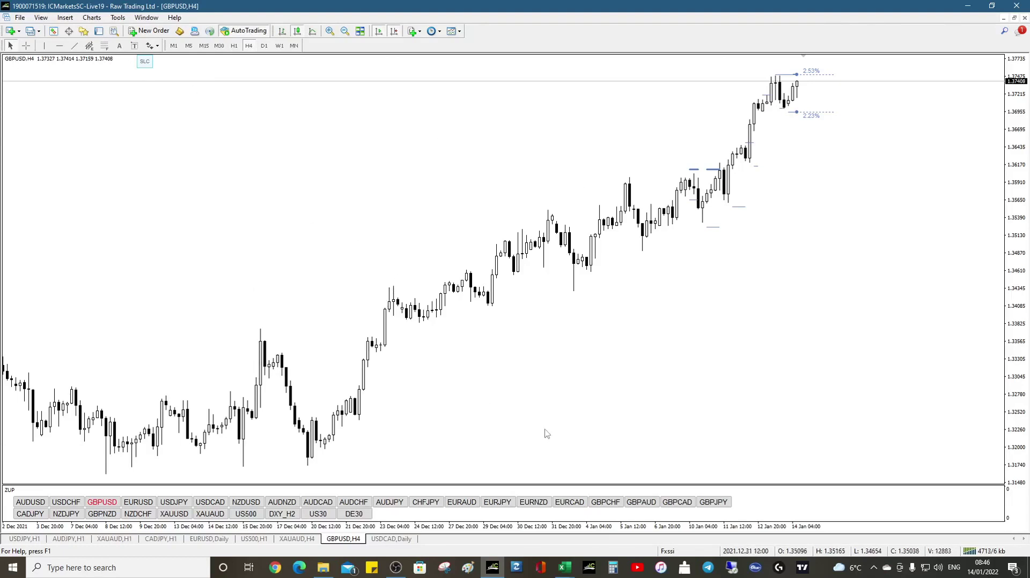
pyautogui.moveTo(564, 561)
pyautogui.click(619, 515)
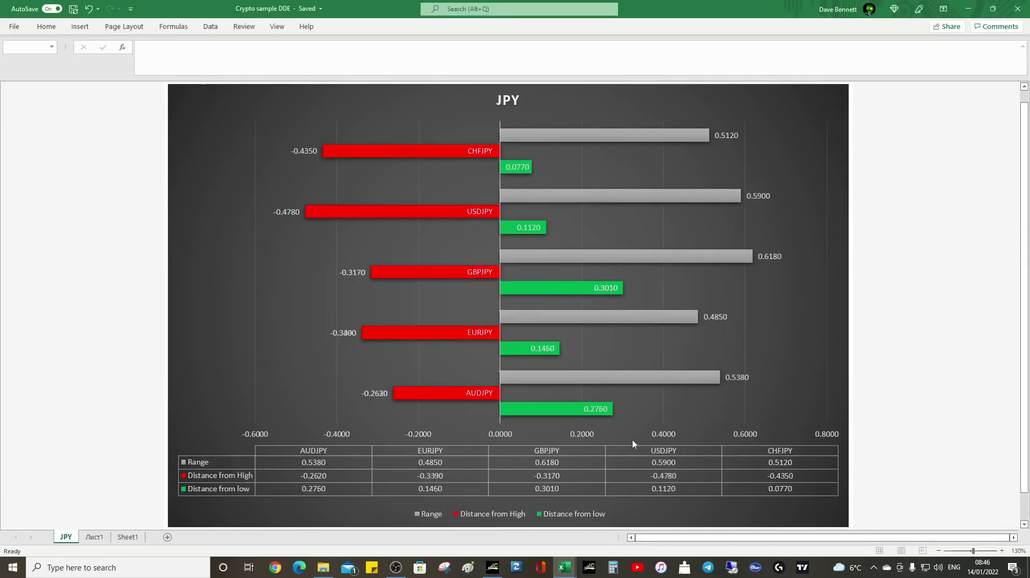